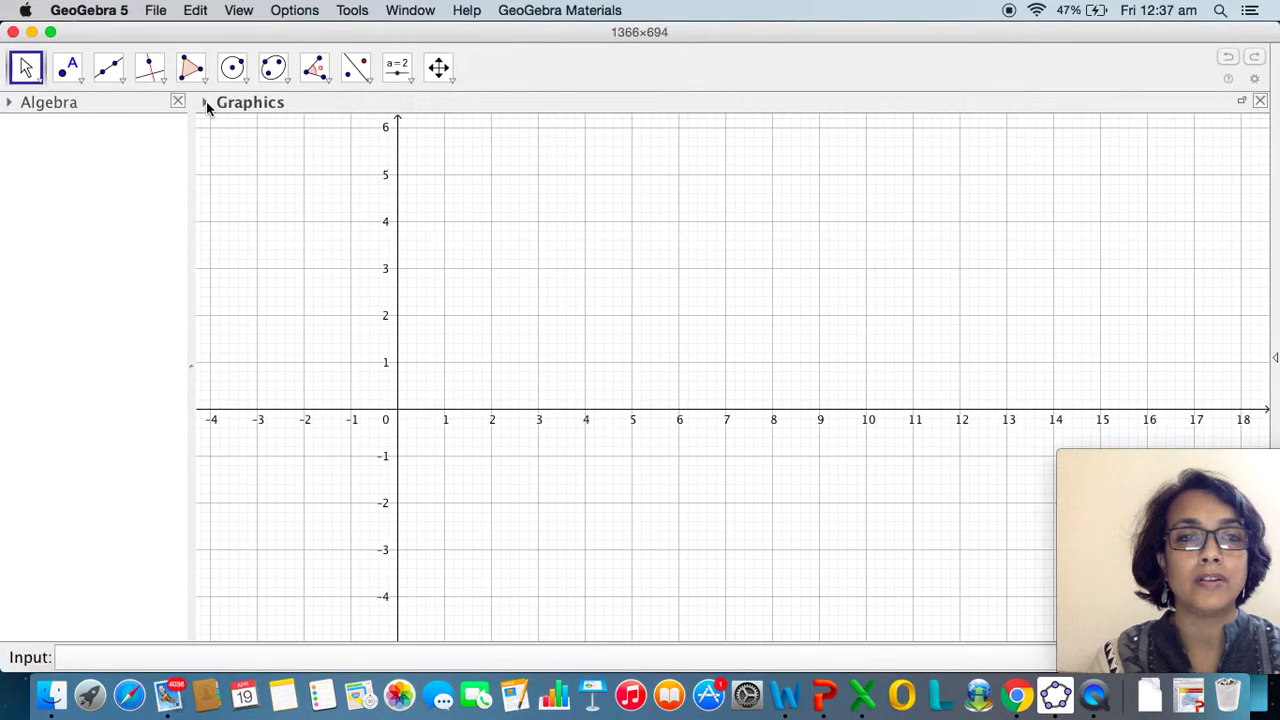
Hide the grid in the Graphics view and replace the Algebra view with the CAS view
left_click(206, 103)
left_click(243, 124)
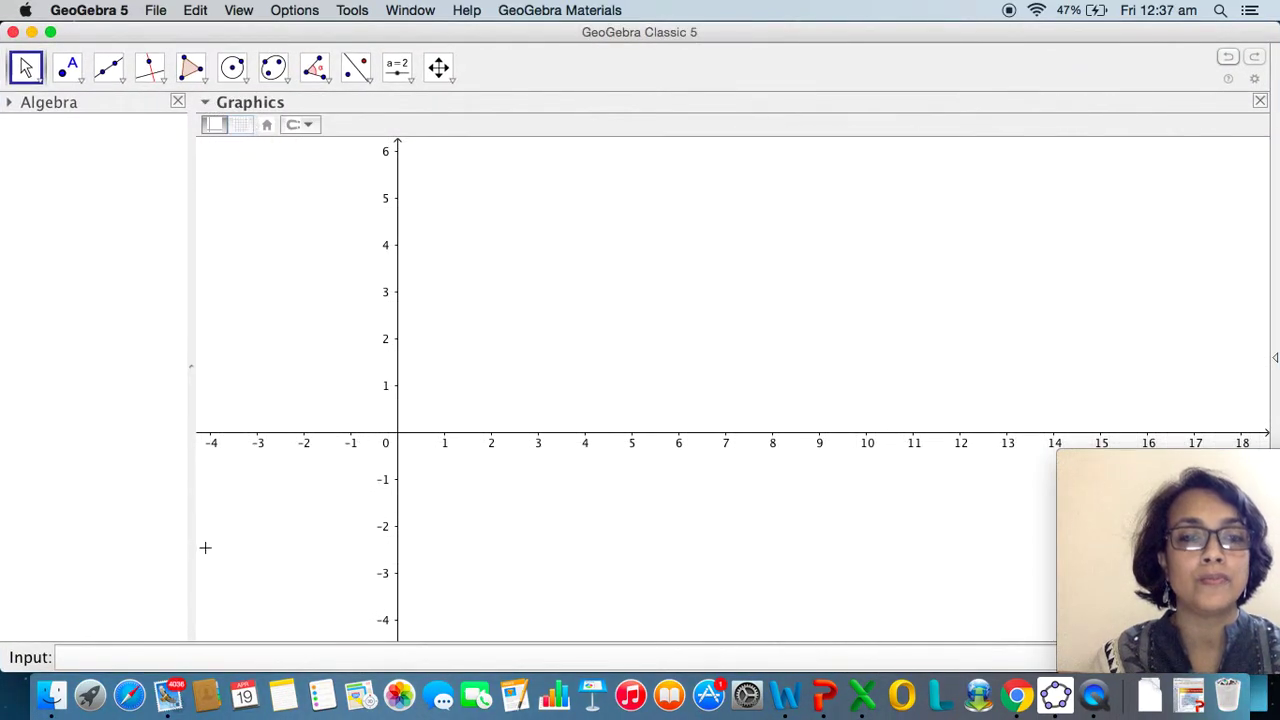
left_click(238, 12)
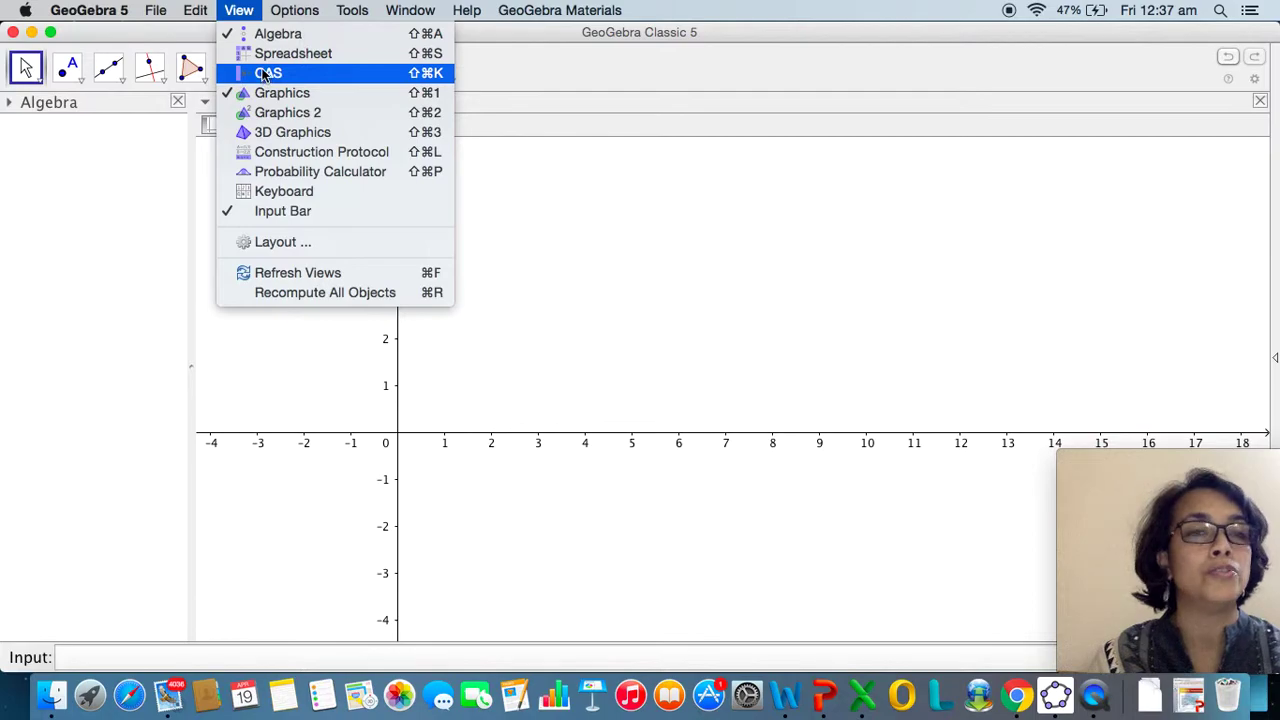
left_click(248, 33)
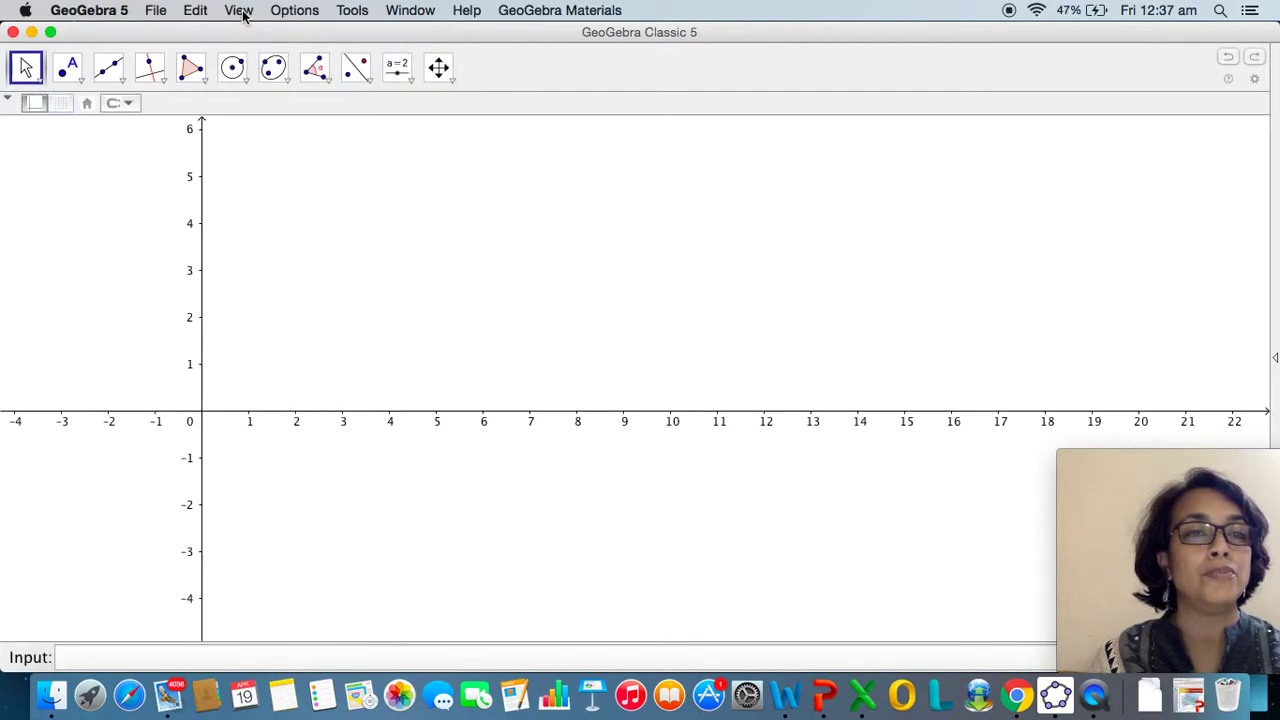
left_click(240, 13)
left_click(252, 73)
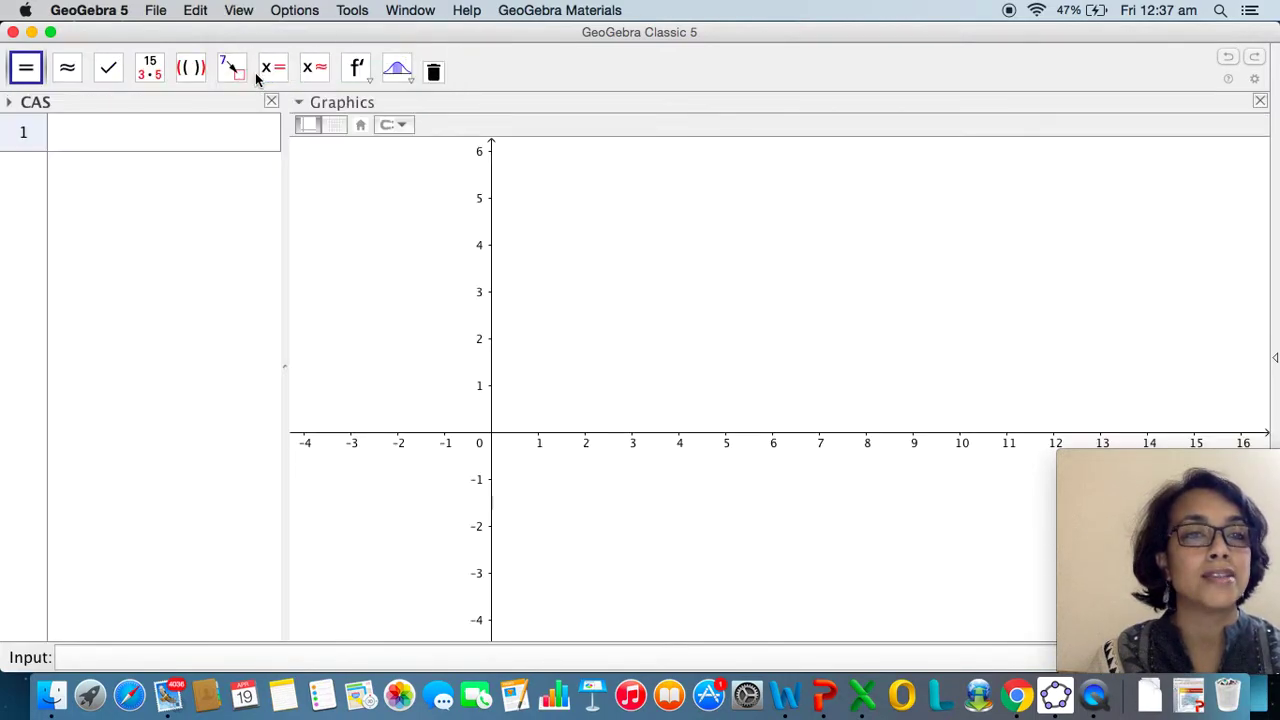
Define the volume function V(x):=x(15-2x)(8-2x) in the first CAS row
left_click(171, 135)
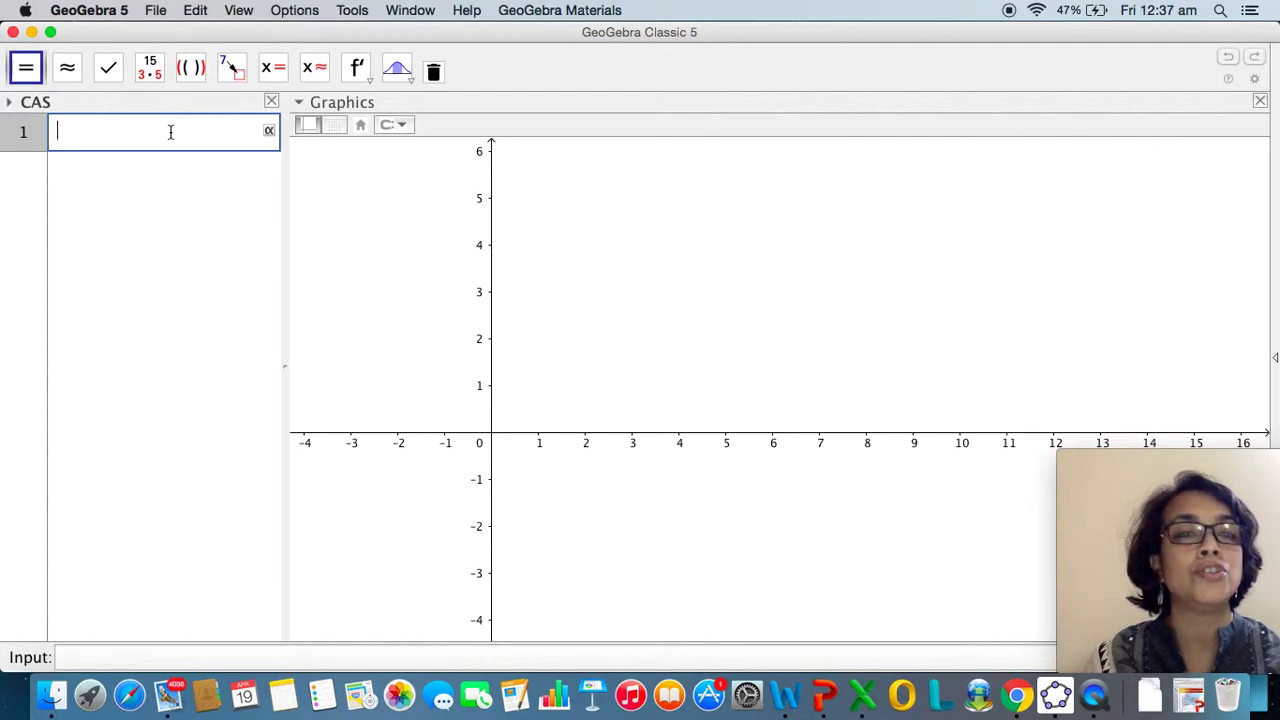
left_click(367, 236)
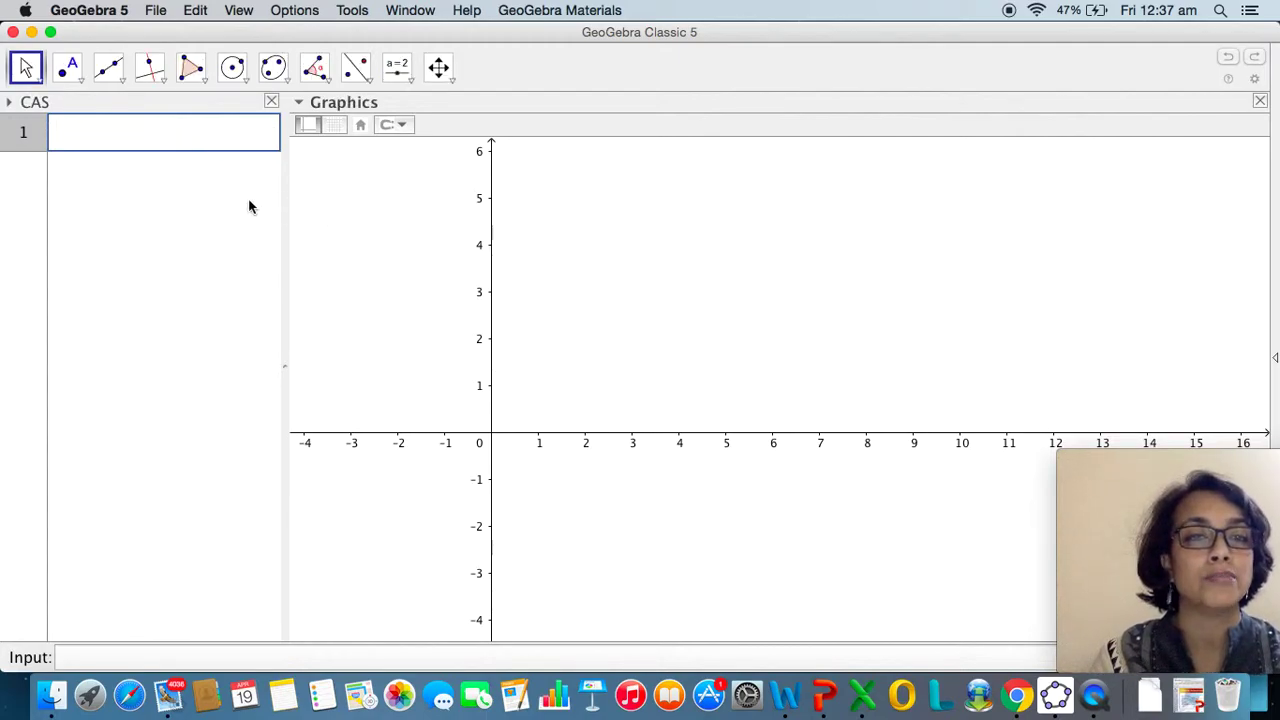
left_click(188, 133)
type("V(x)")
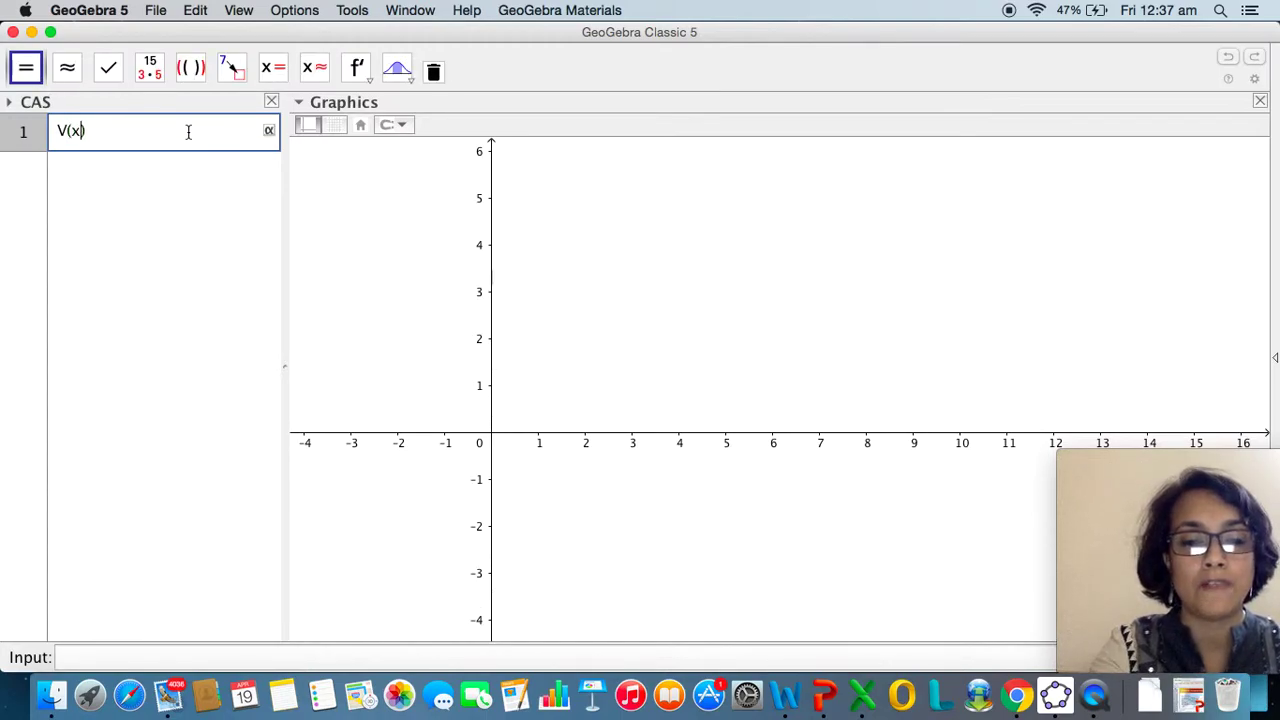
type(":=x(15-2x")
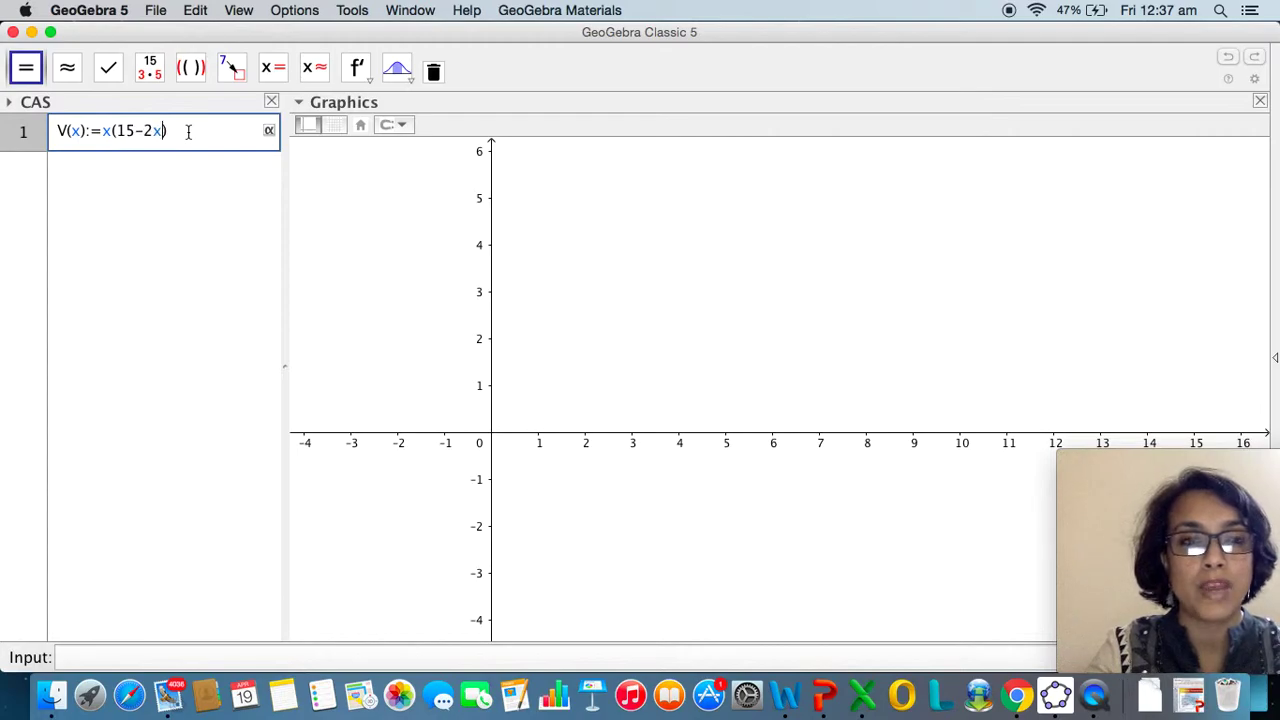
type(")")
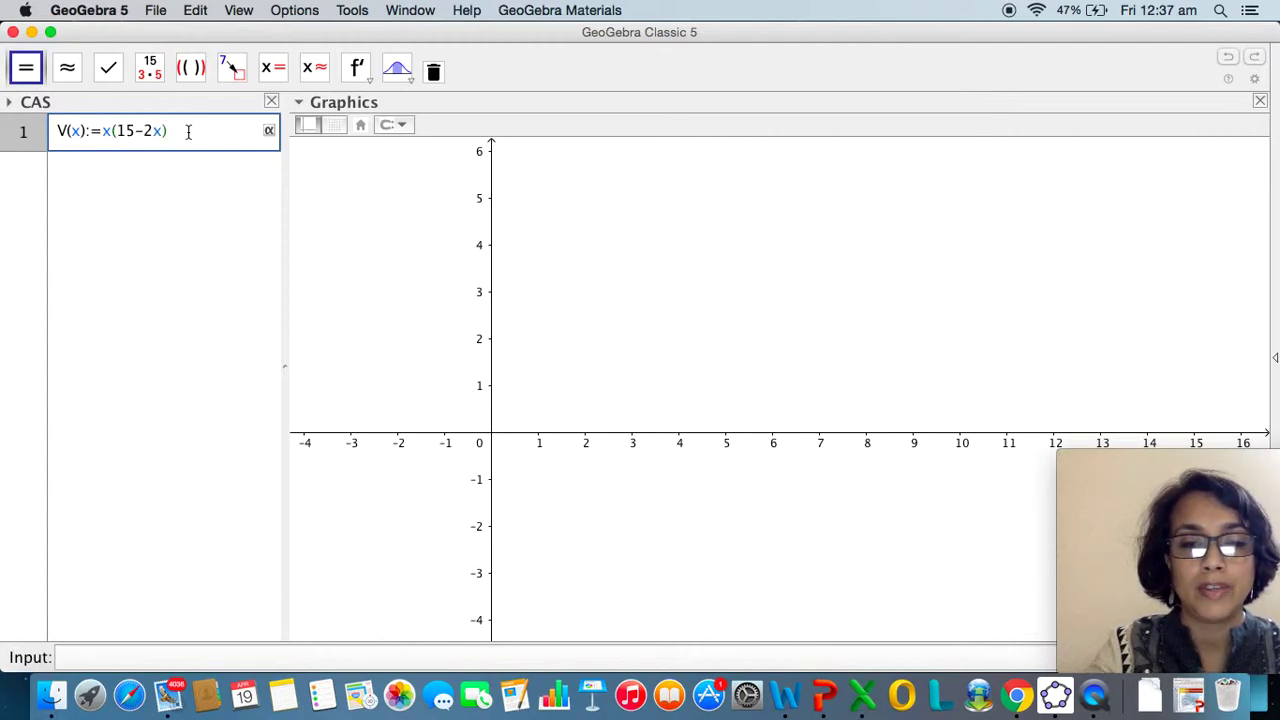
type("(8-2")
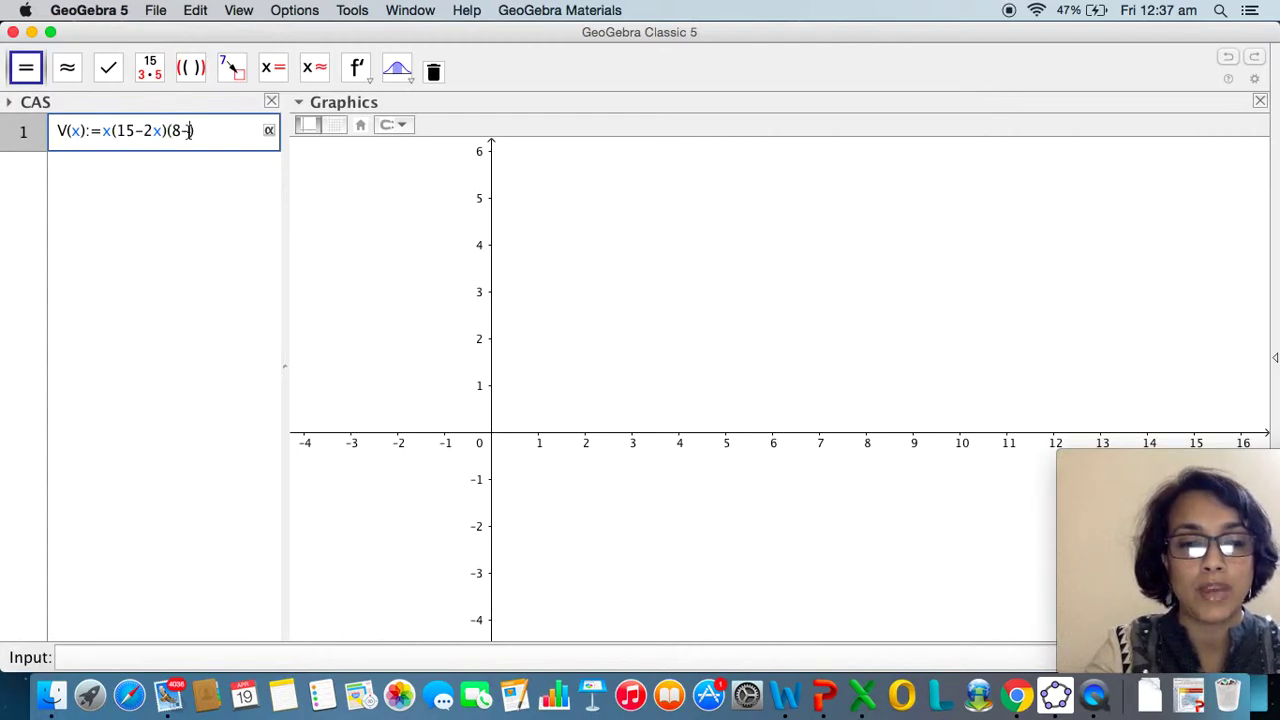
type("x)")
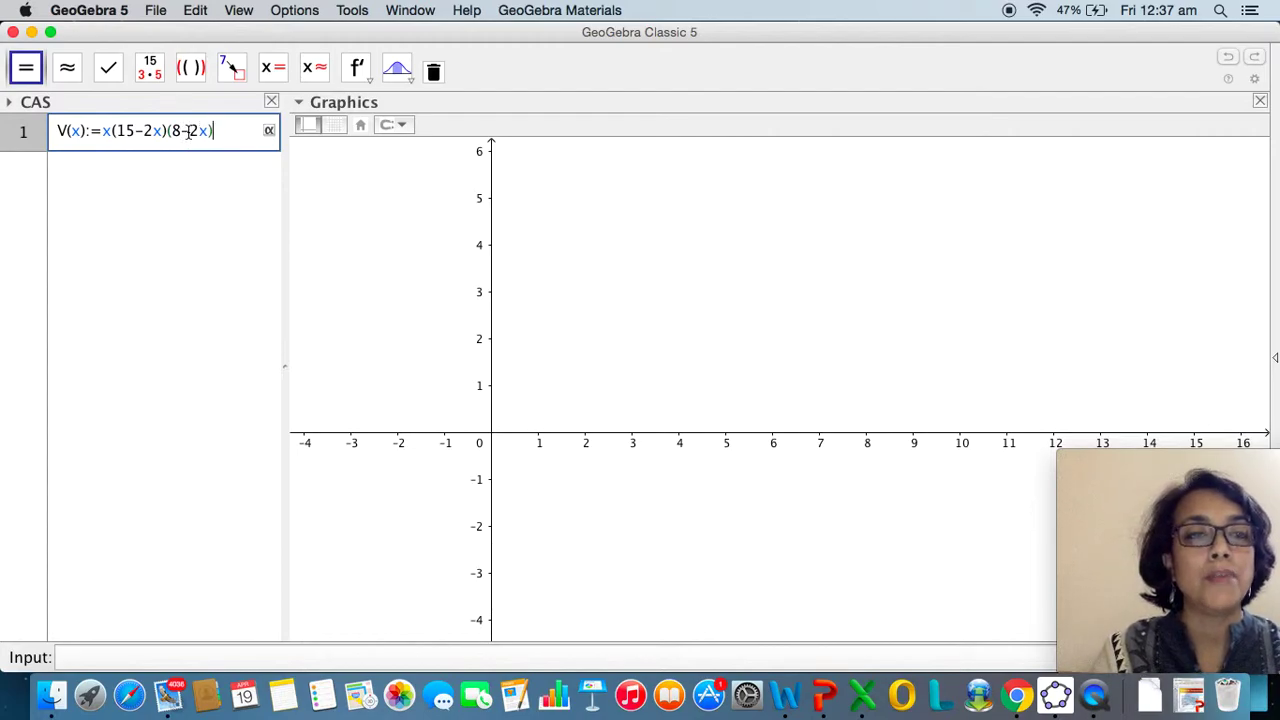
key("Return")
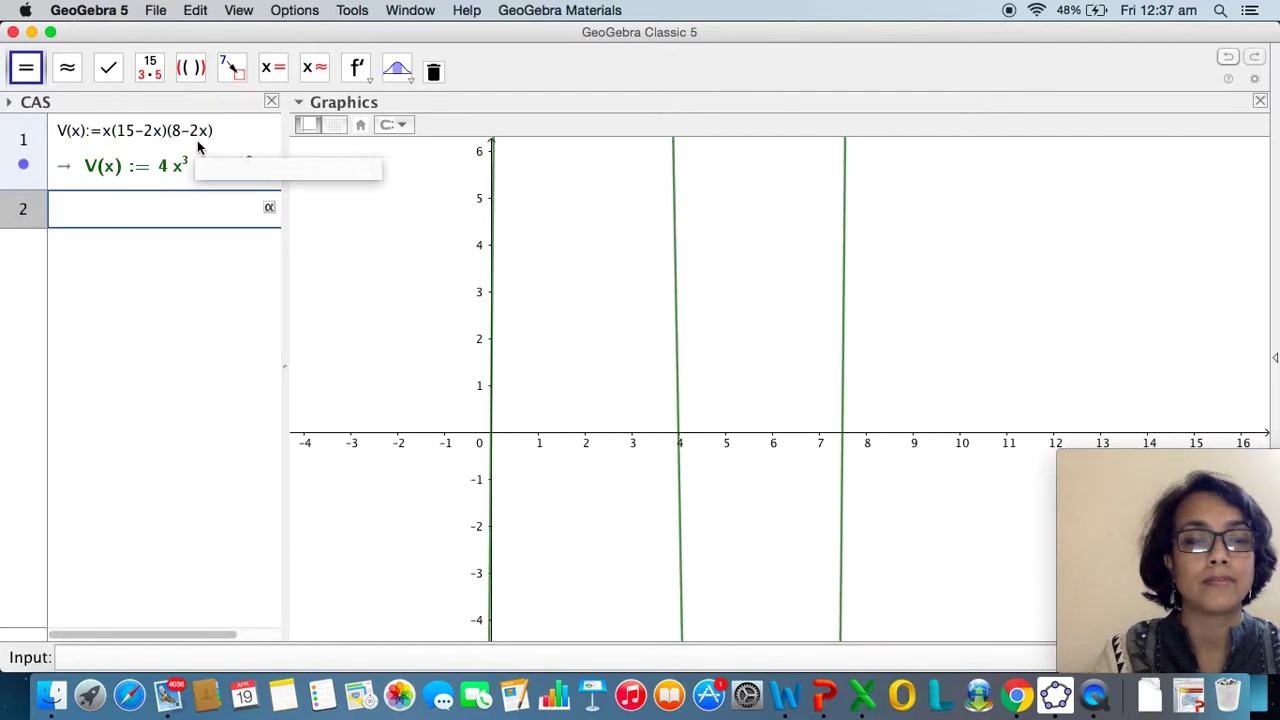
Widen the CAS view, then rescale both axes and reposition the graph so the V(x) curve's peak and zeros fit
left_click_drag(286, 246, 339, 246)
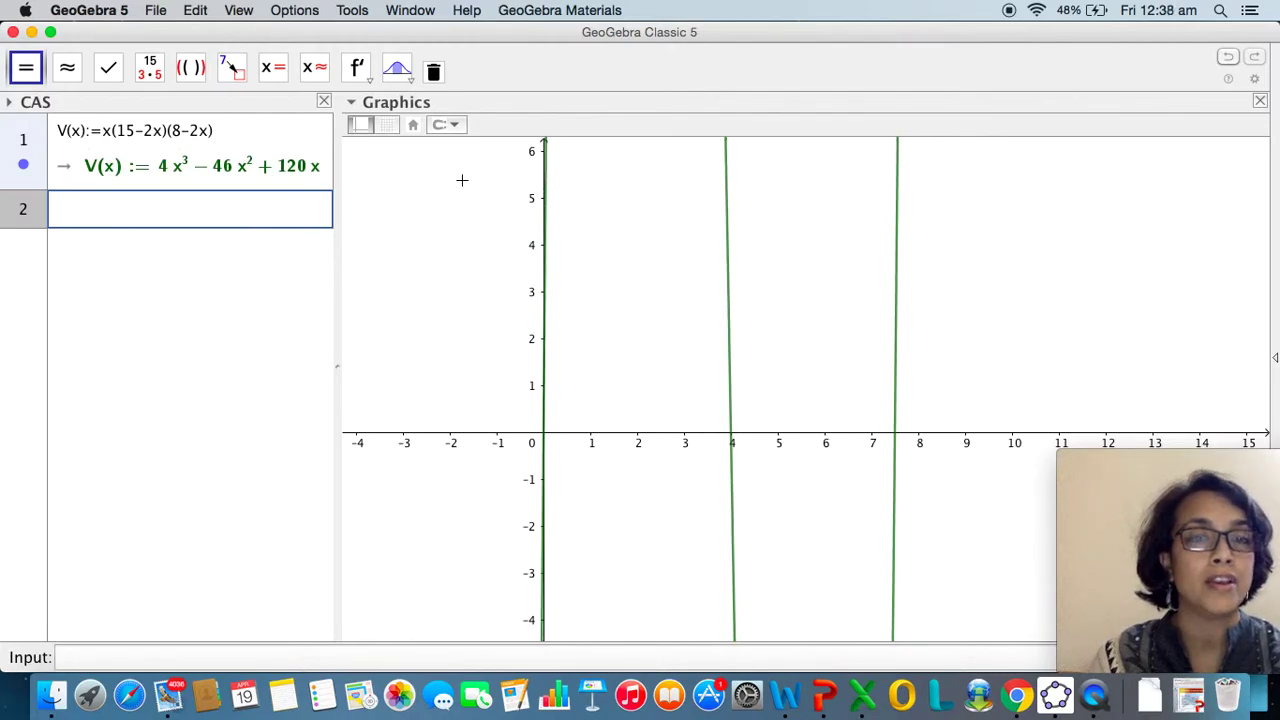
left_click(437, 228)
left_click(437, 72)
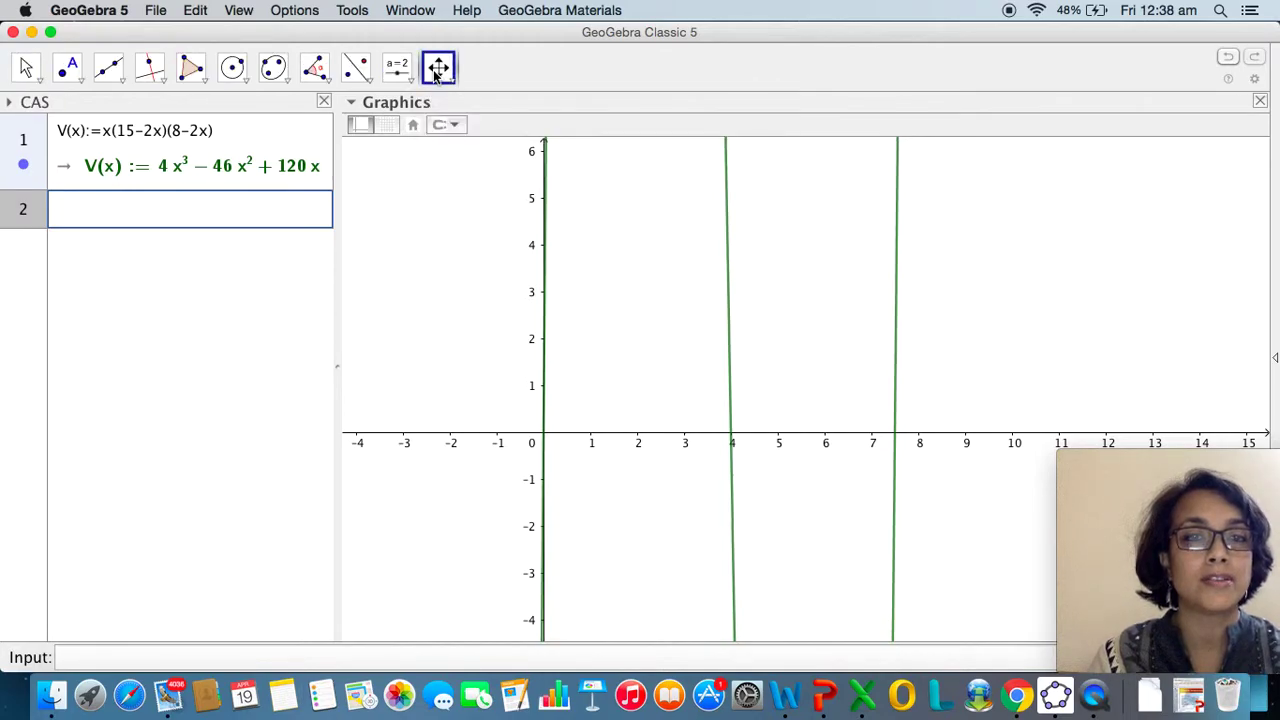
left_click_drag(543, 202, 537, 423)
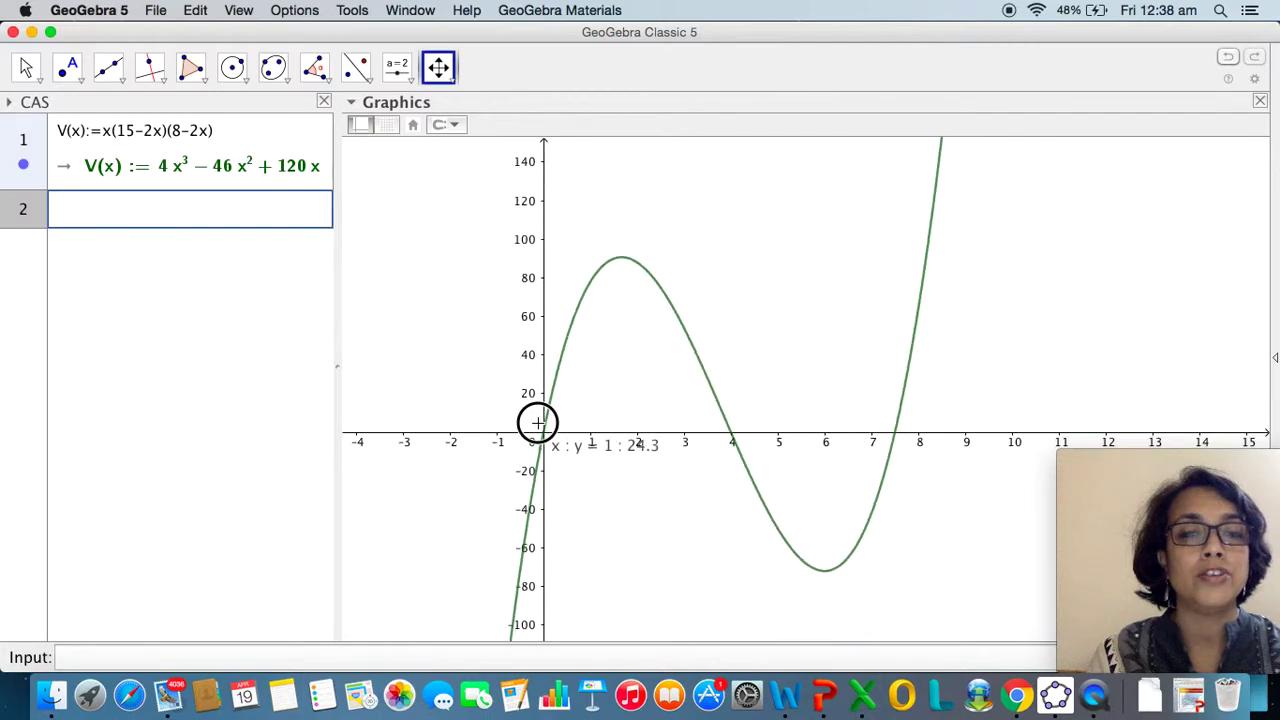
left_click_drag(543, 306, 543, 268)
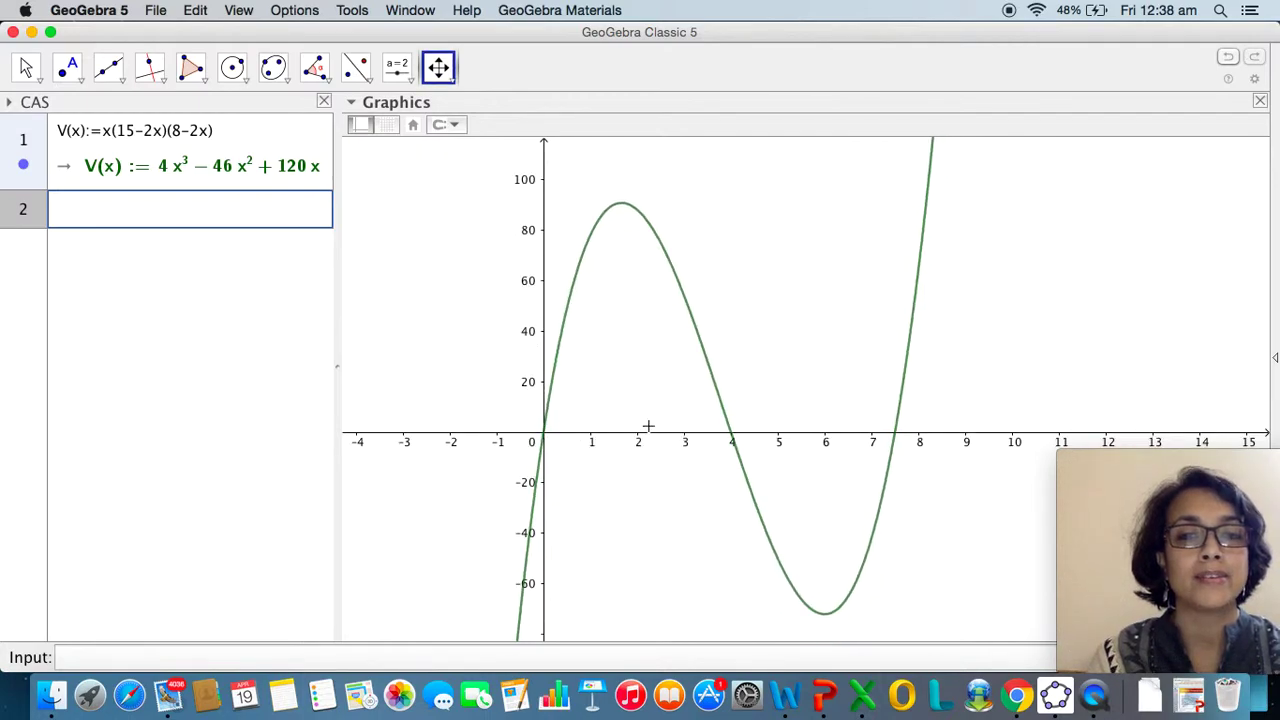
left_click_drag(654, 434, 748, 432)
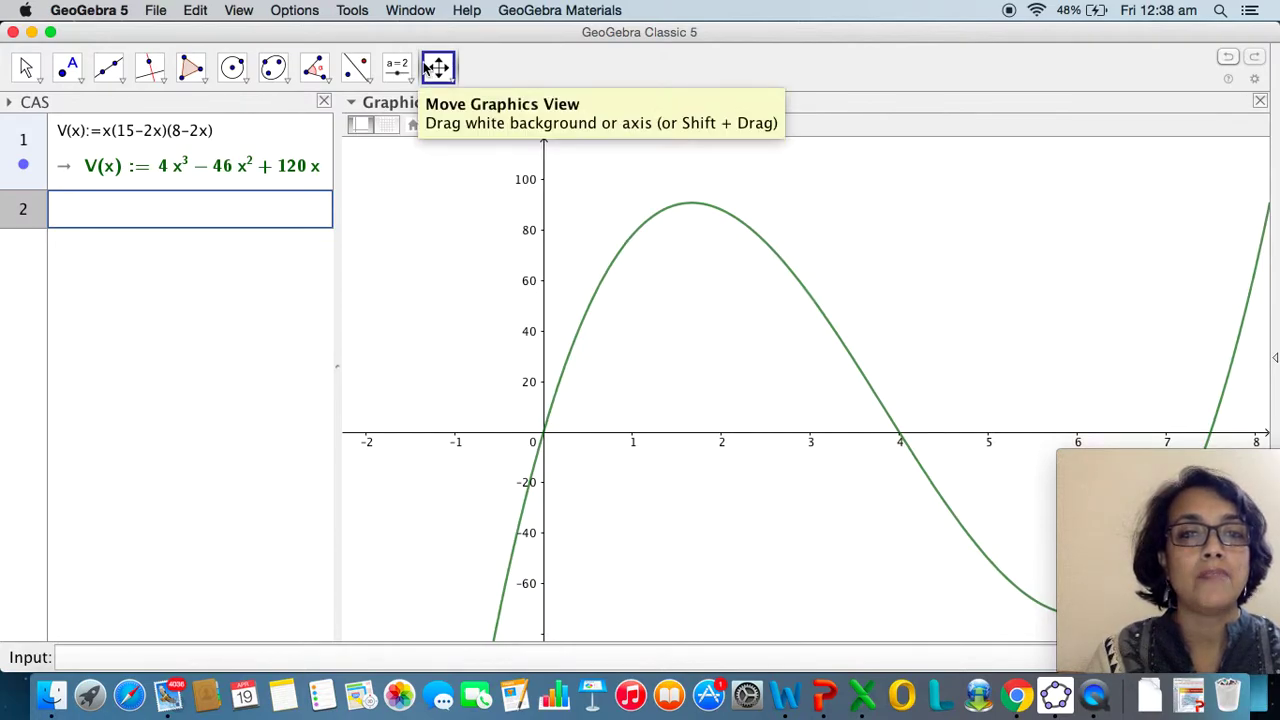
left_click_drag(436, 239, 374, 269)
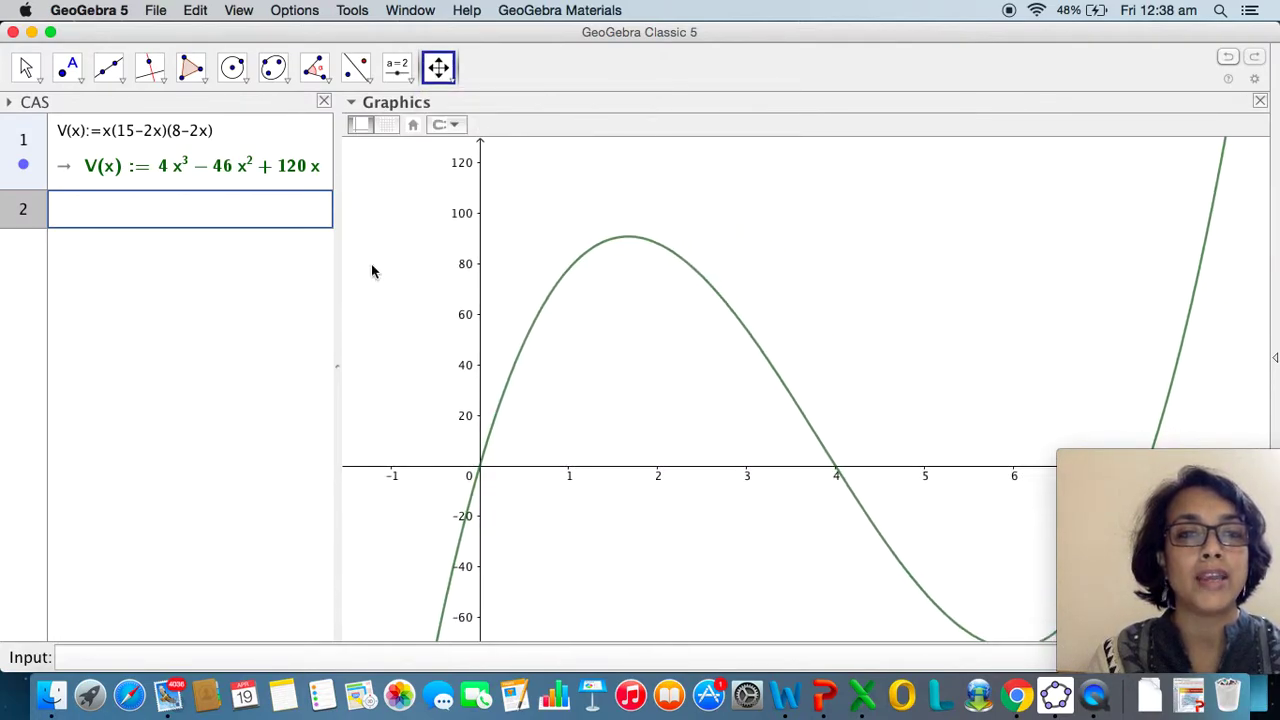
Change the colour of the V(x) curve to red (#FF0000)
right_click(636, 238)
left_click(695, 406)
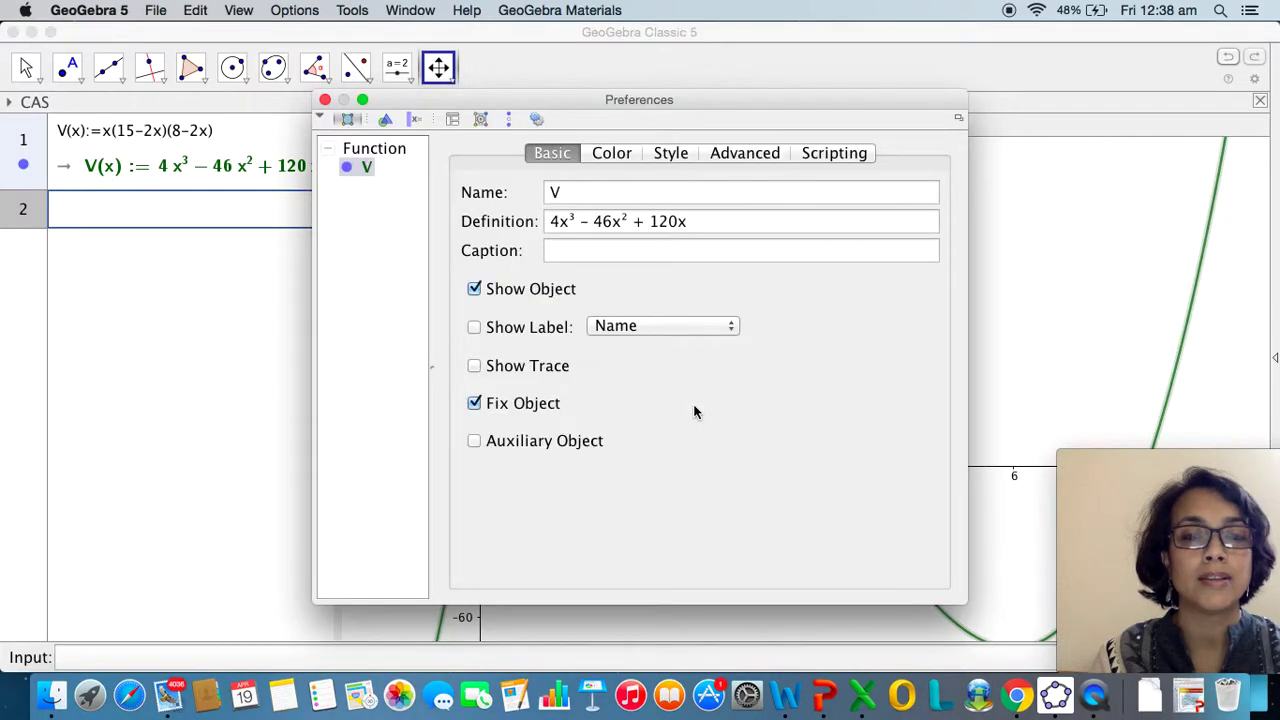
left_click(611, 153)
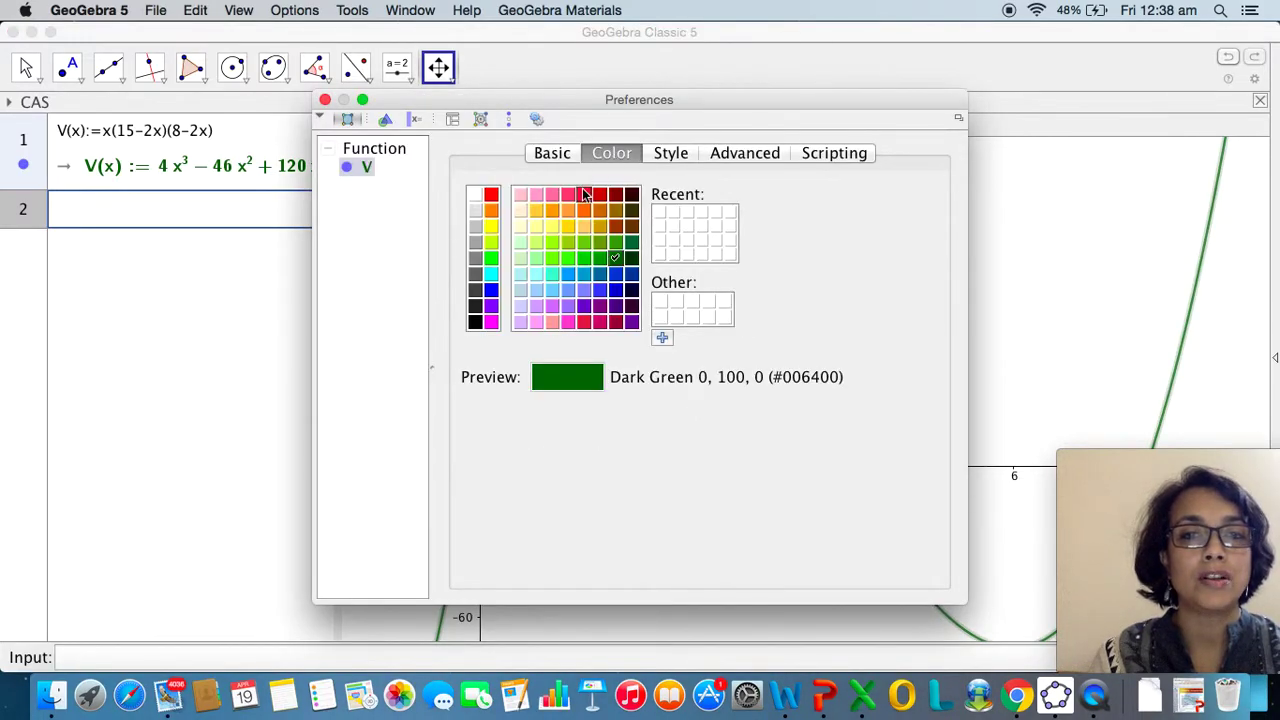
left_click(490, 195)
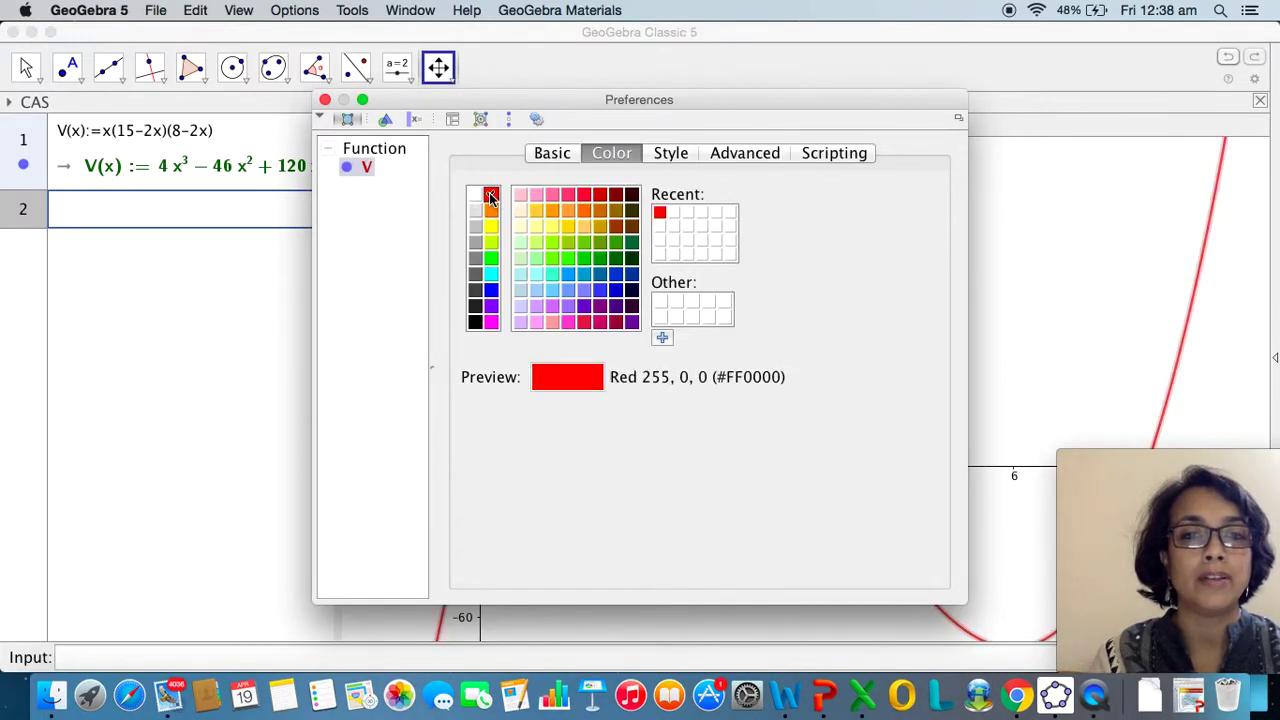
left_click(325, 101)
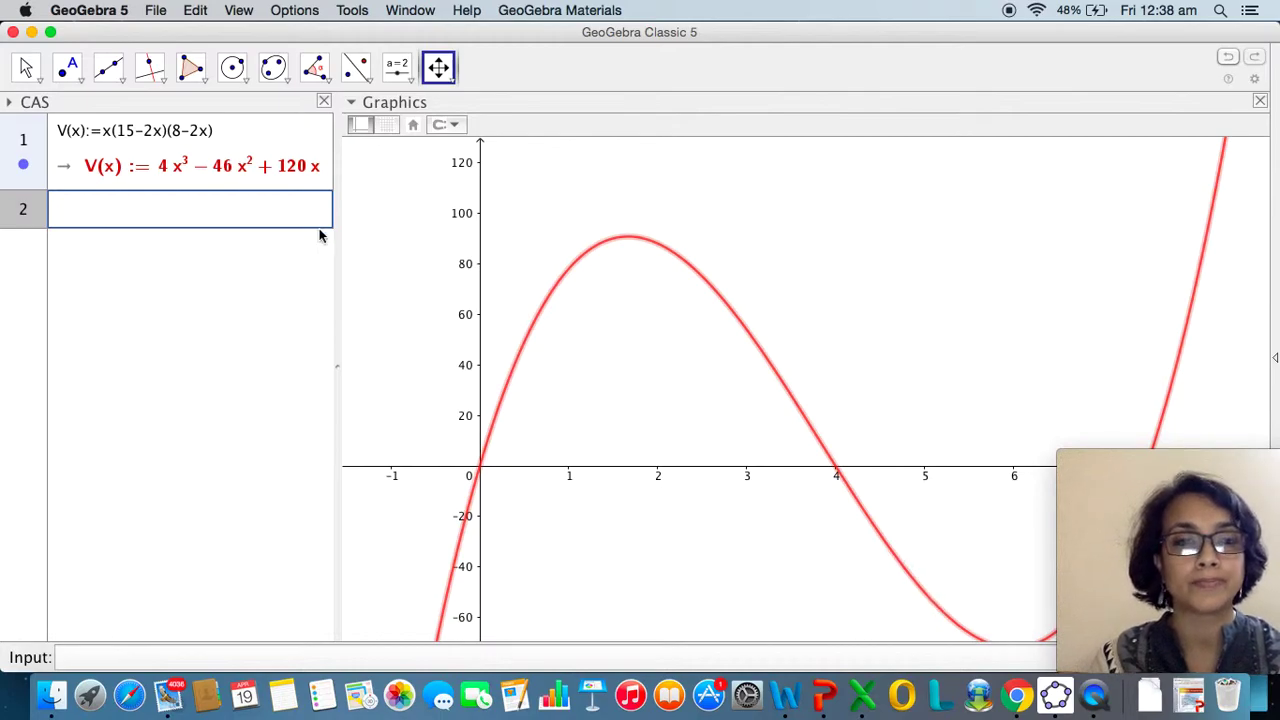
Define the derivative of the volume function in CAS row 2 as f(x):=Derivative(V(x),x)
left_click(265, 210)
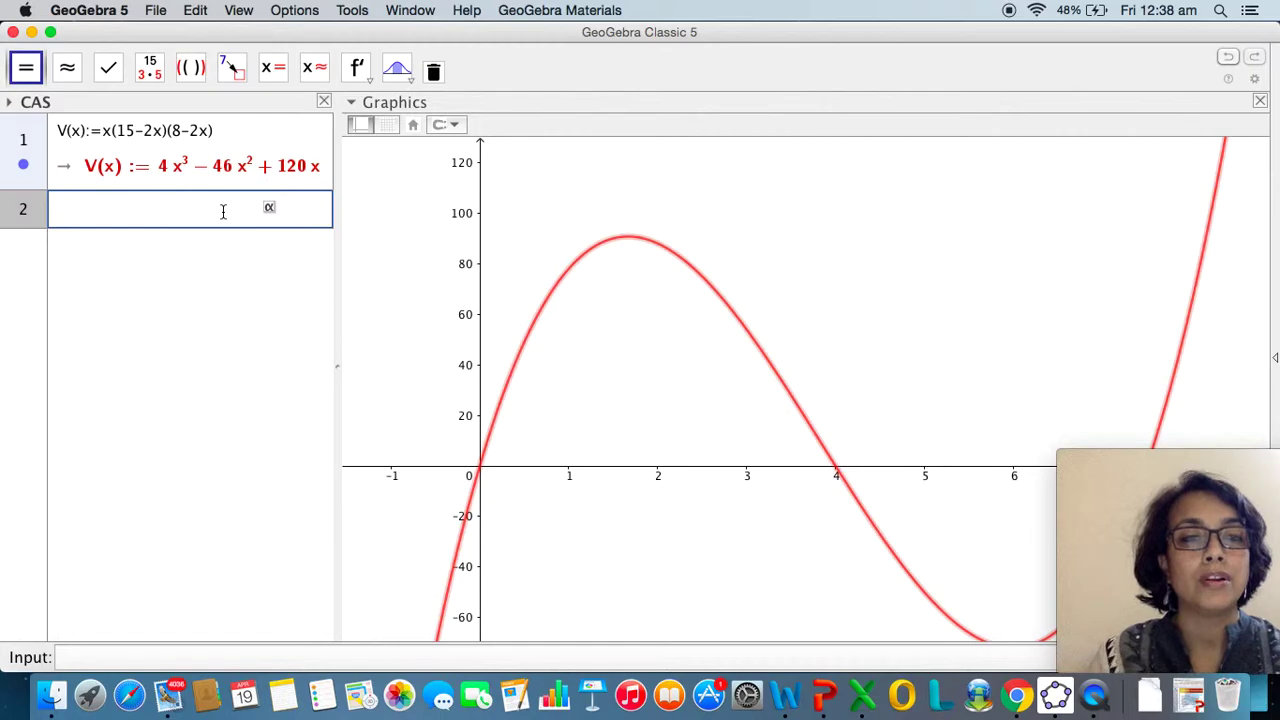
left_click(380, 283)
left_click(211, 209)
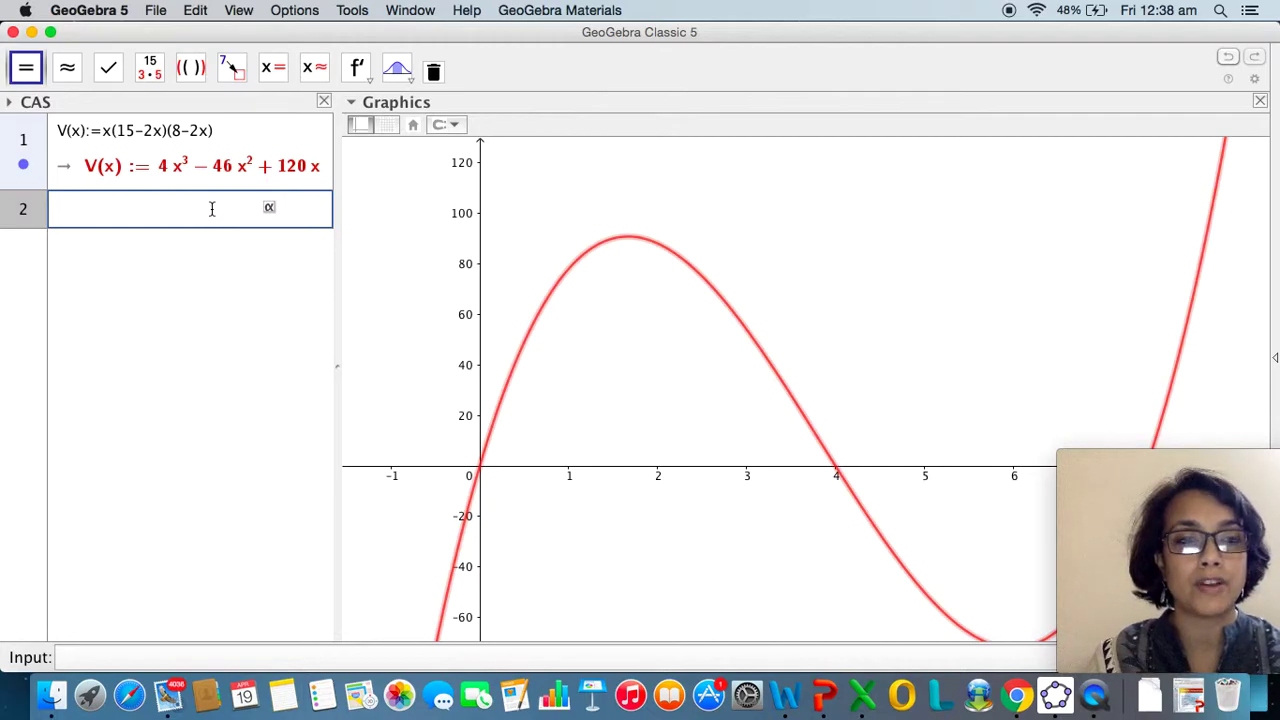
type("f")
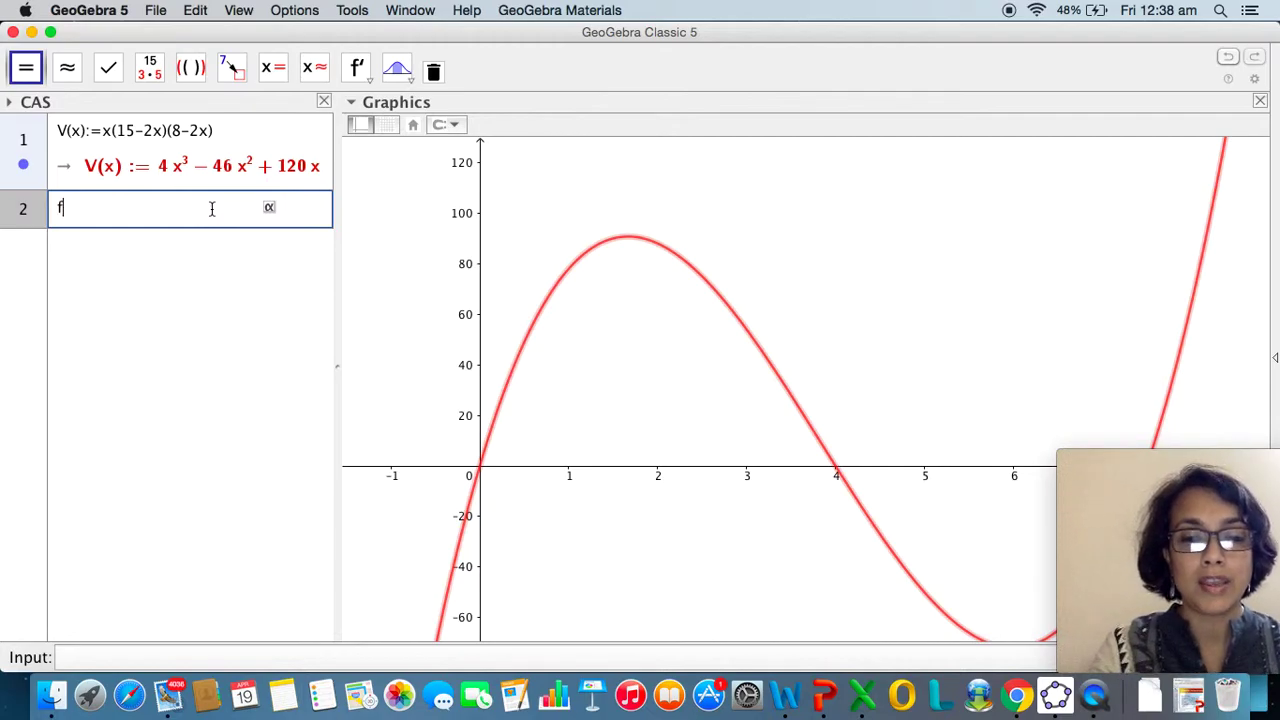
type("(x")
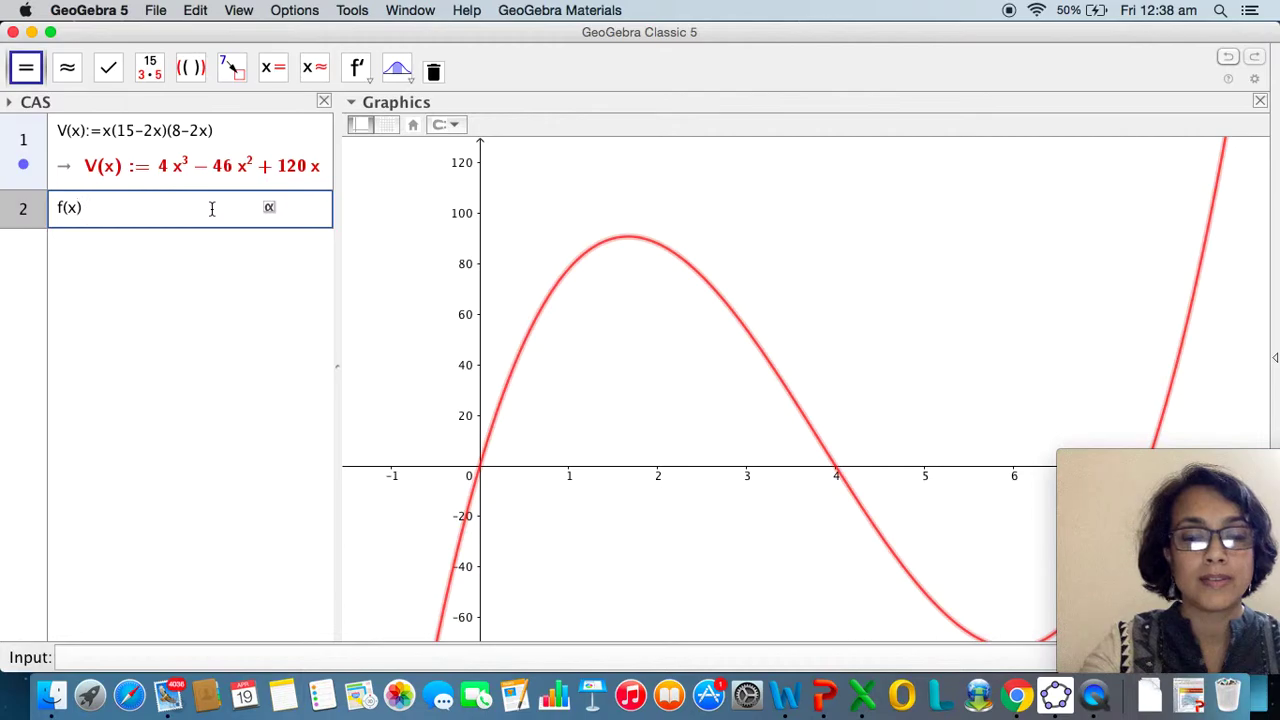
type("0")
key("BackSpace")
key("Right")
type(":=D")
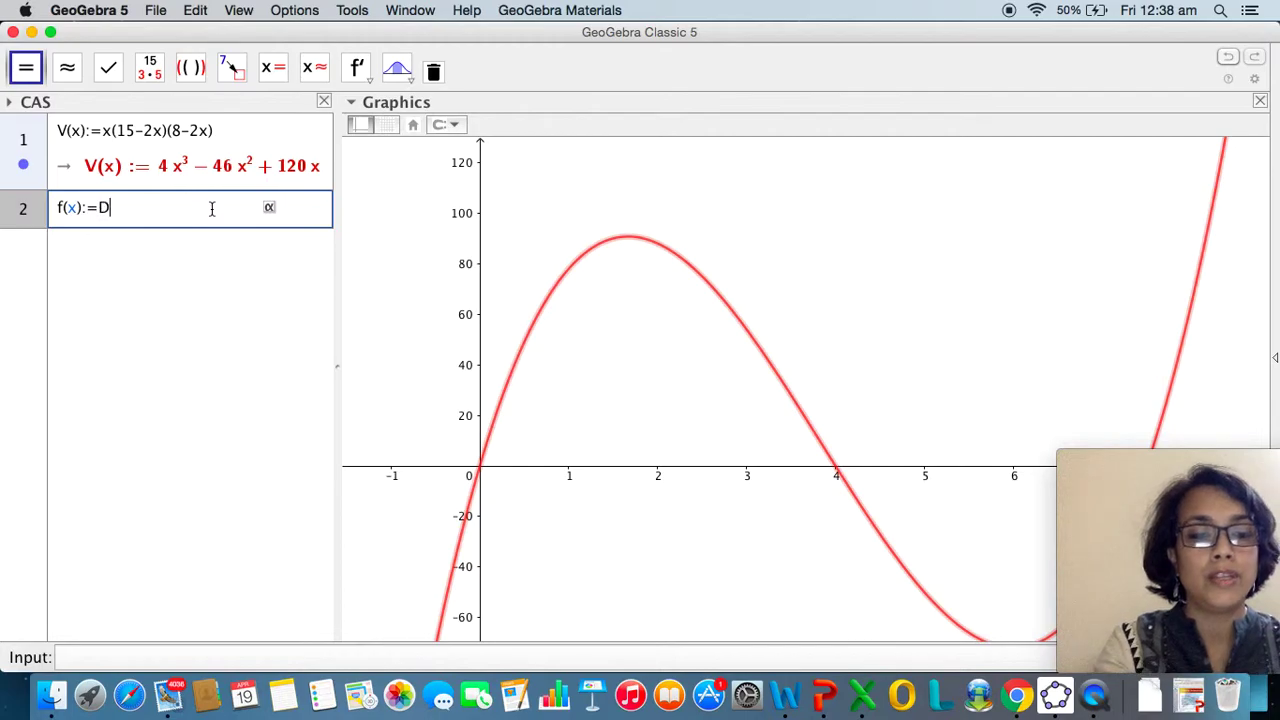
type("erivative")
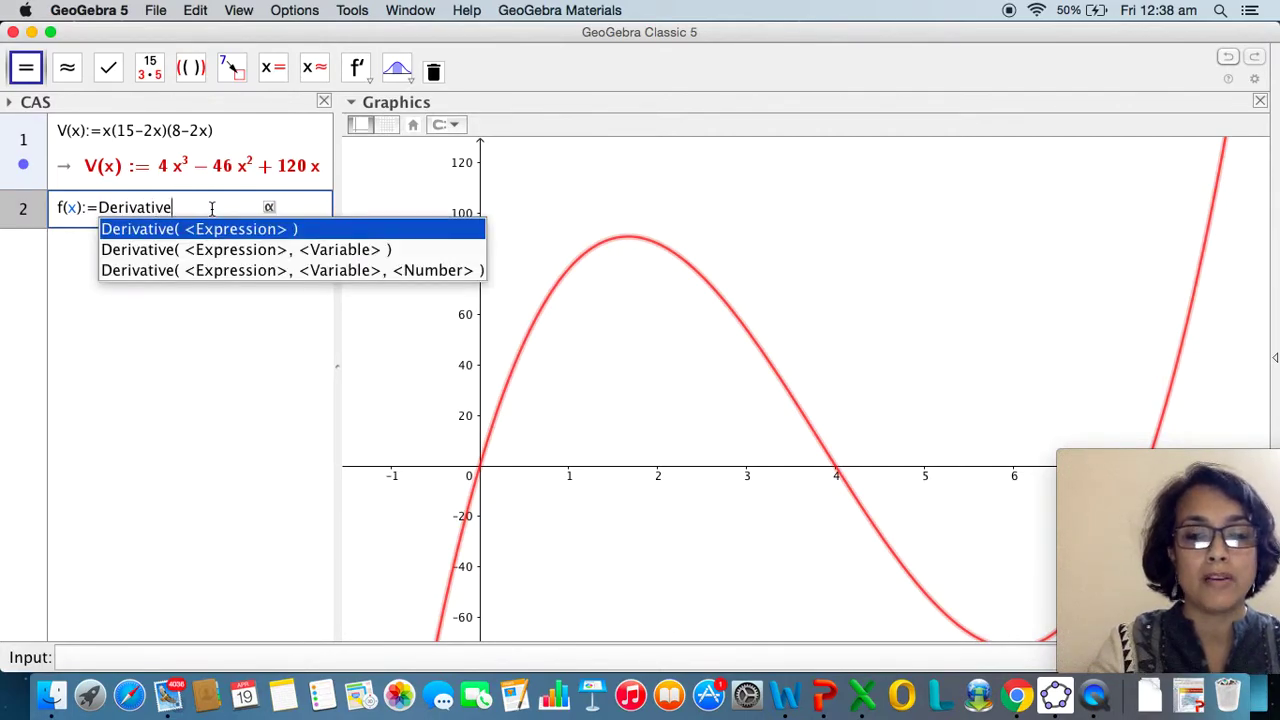
type("(V(x)")
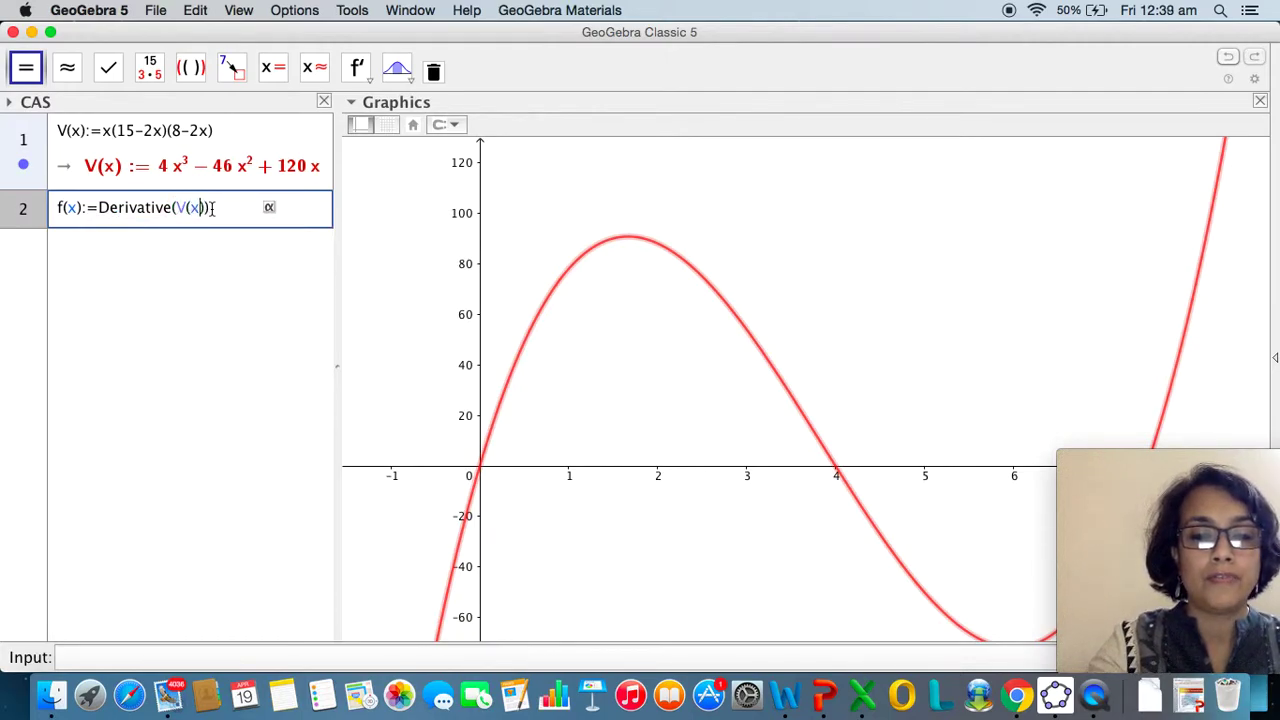
type(",x")
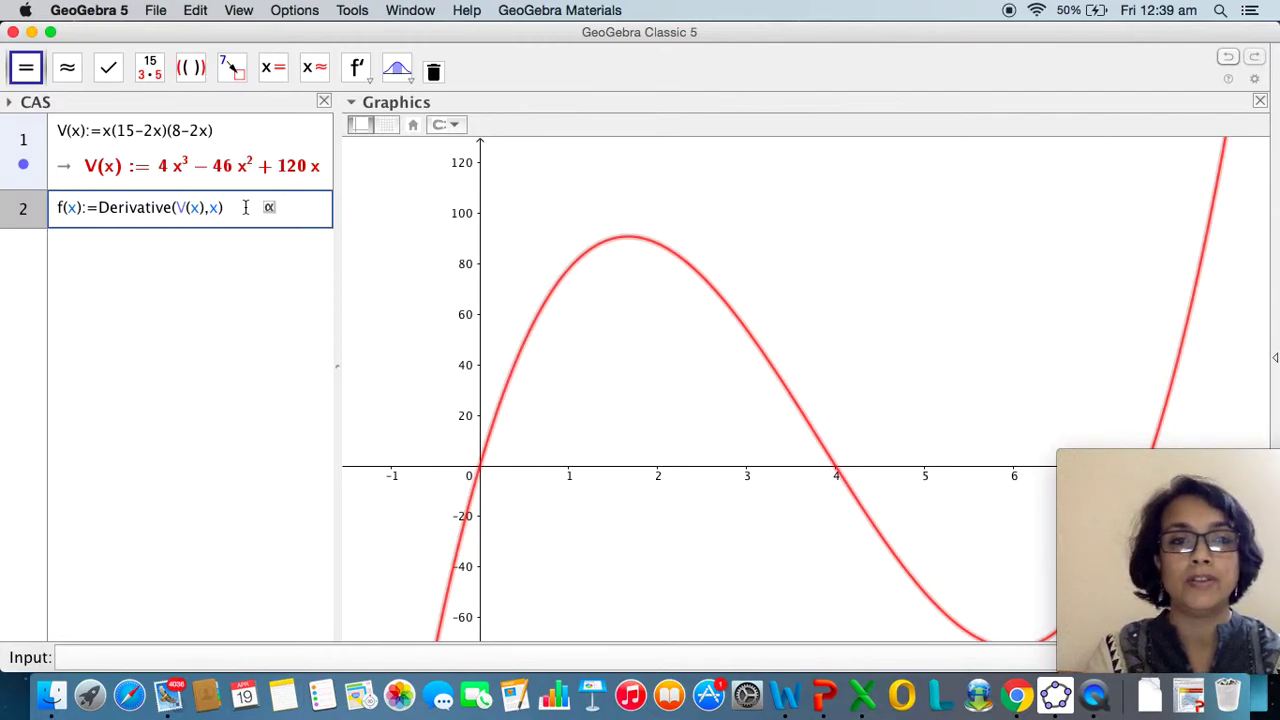
key("Return")
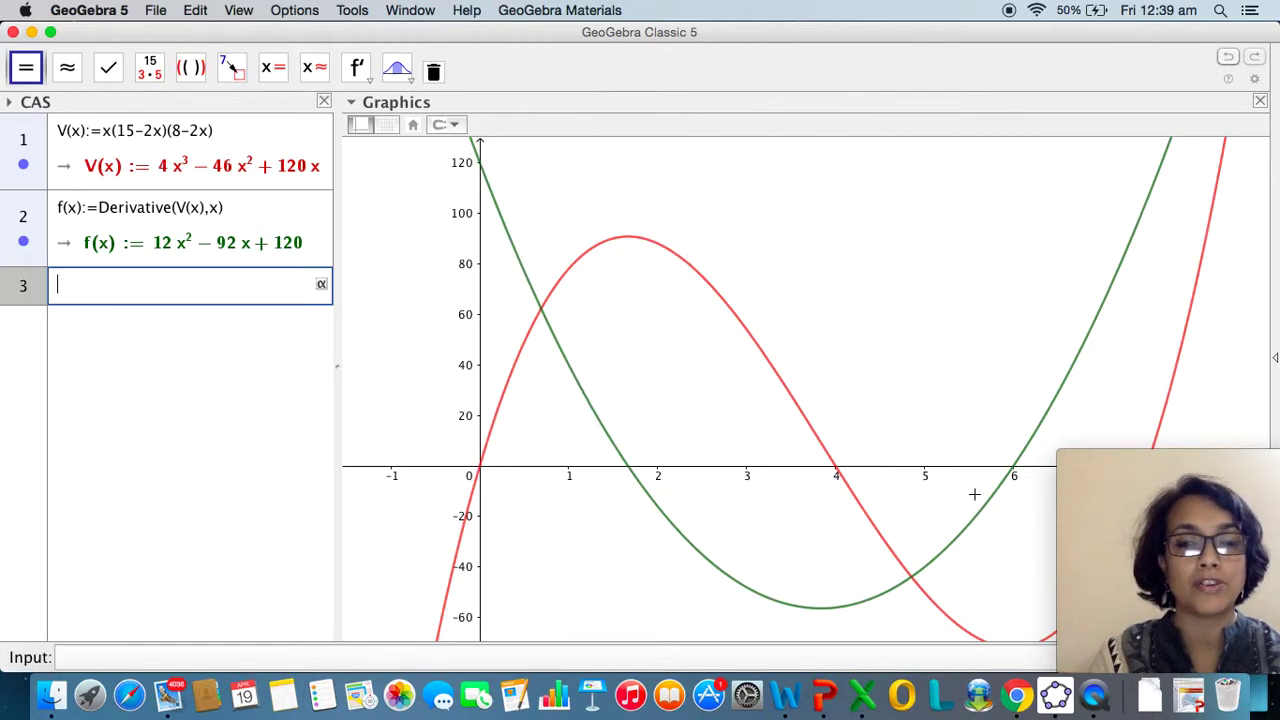
Change the colour of the derivative curve f(x) to blue (#0000FF)
right_click(288, 248)
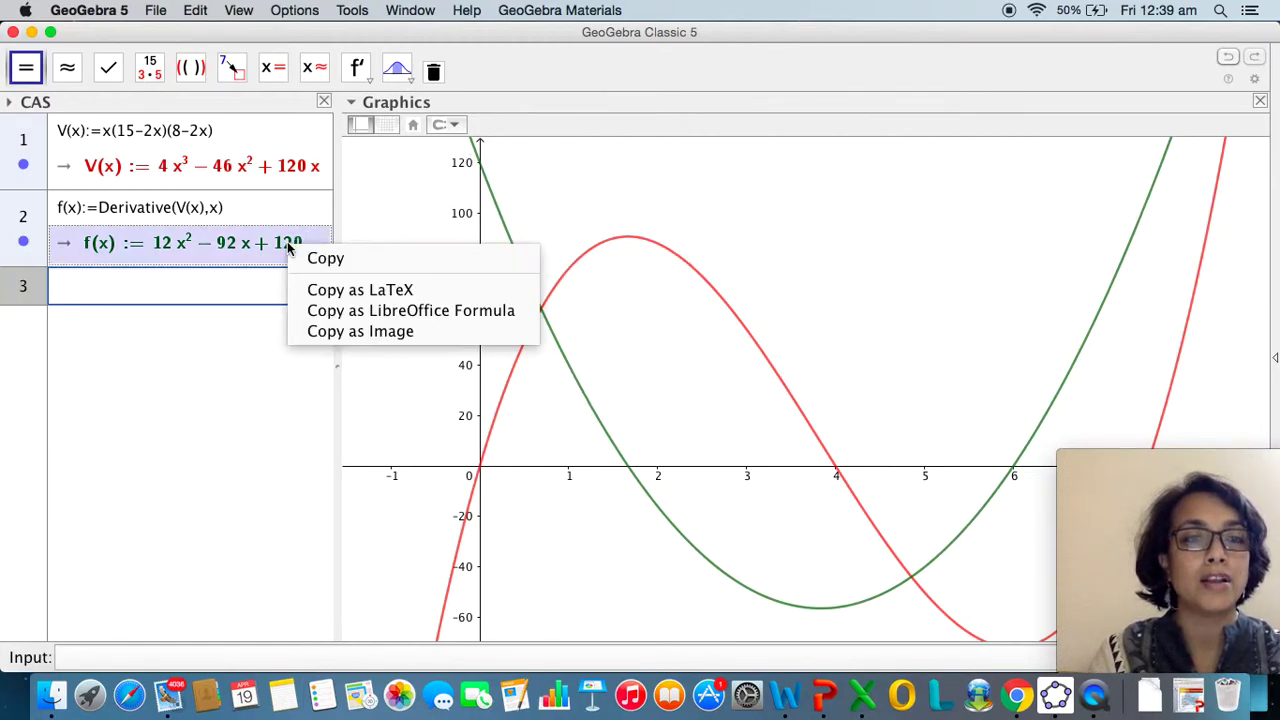
left_click(507, 208)
right_click(506, 218)
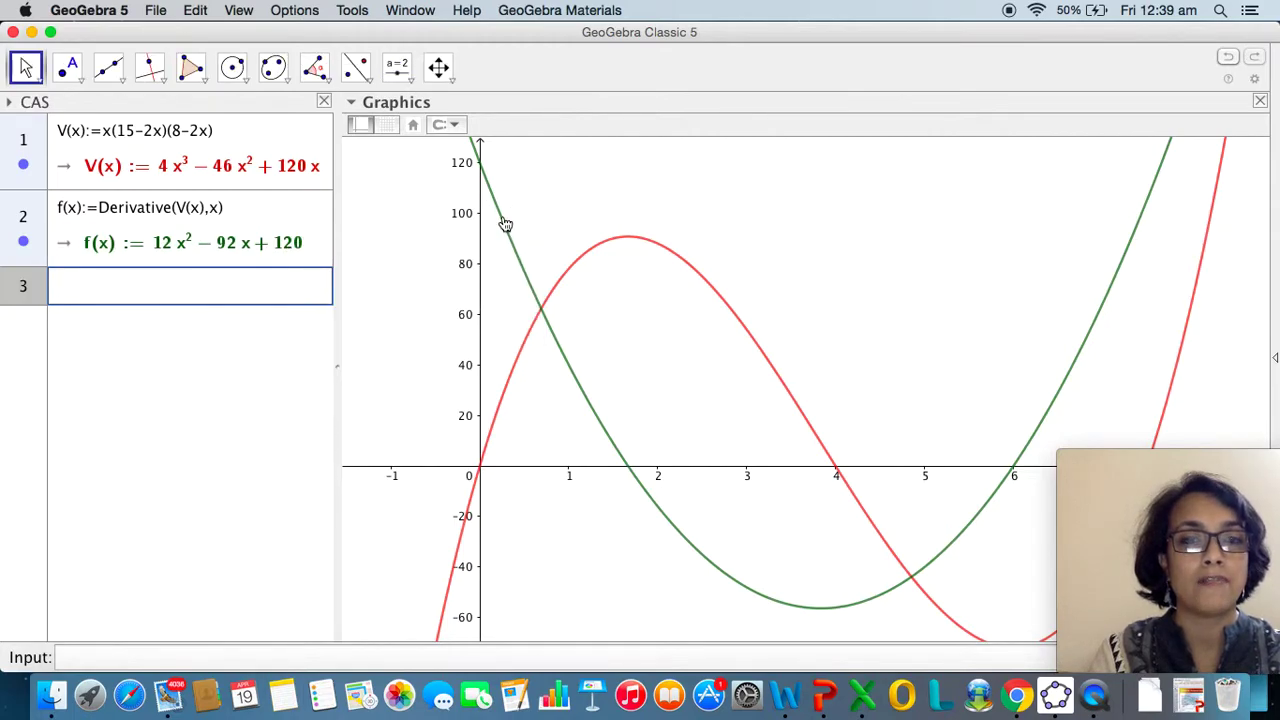
left_click(572, 383)
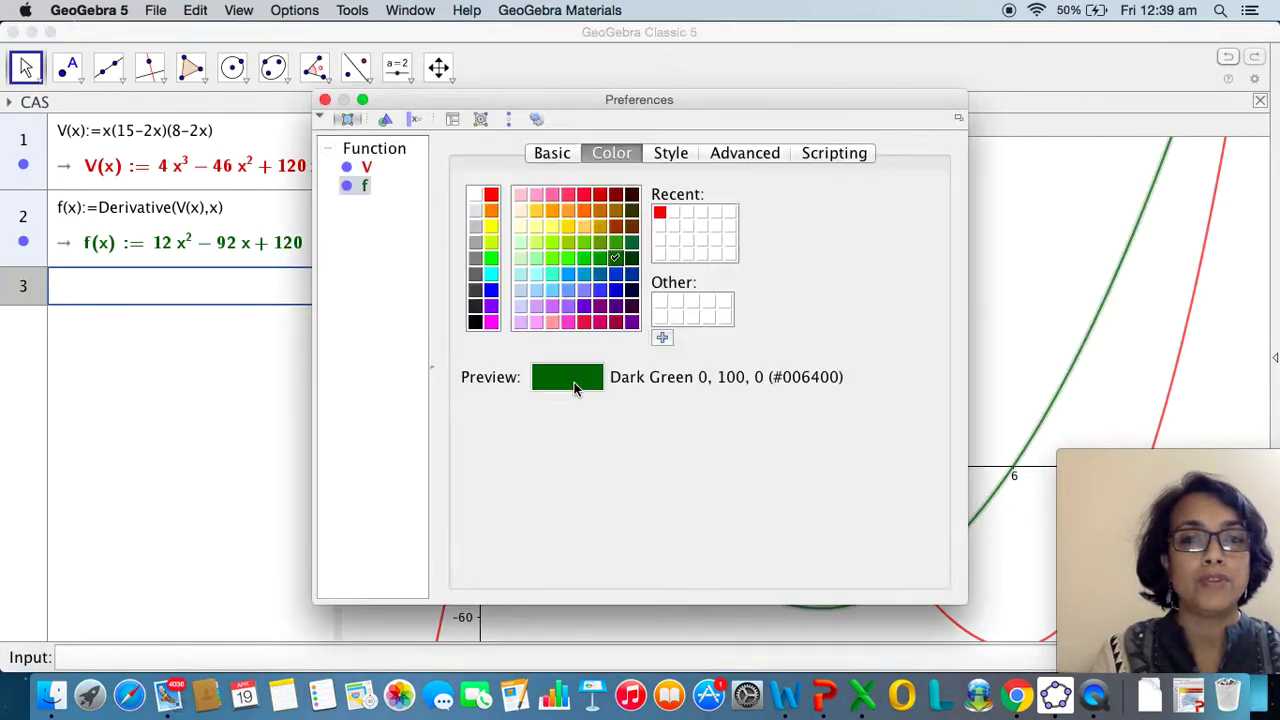
left_click(489, 290)
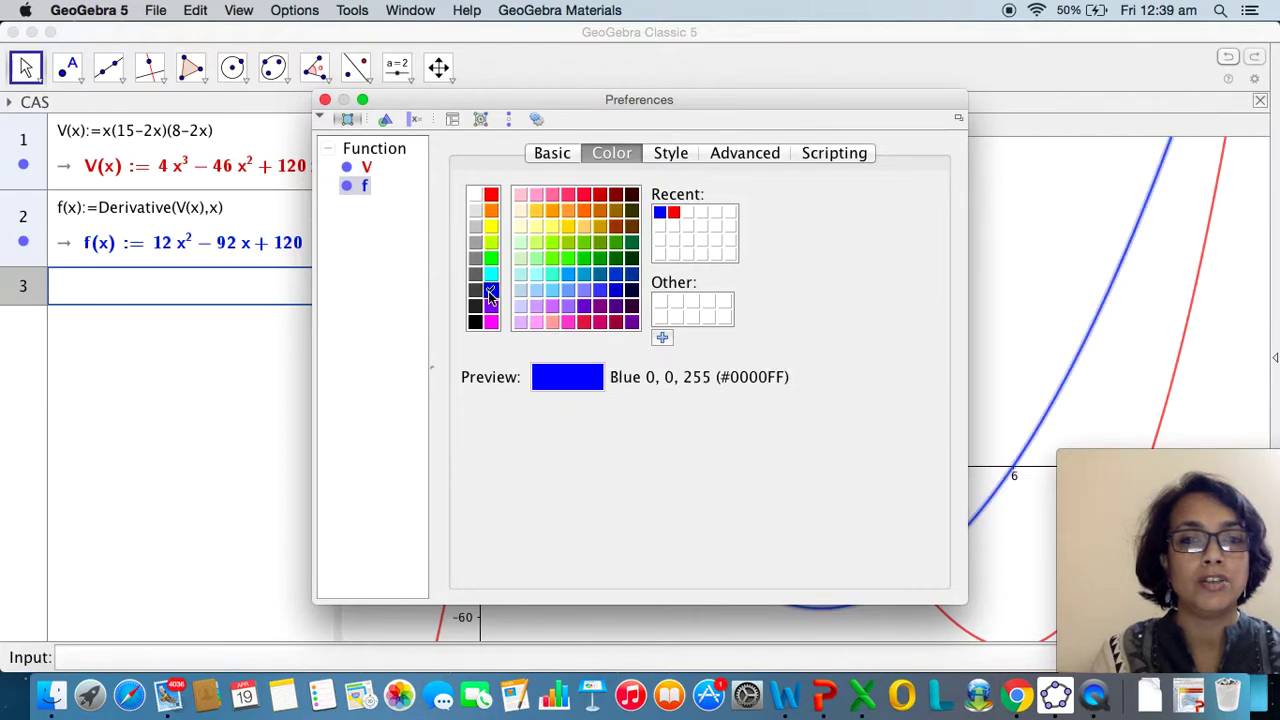
Close the curve's preferences and solve the derivative equation for x in CAS row 3 with Solve(f(x)=0,x)
left_click(325, 99)
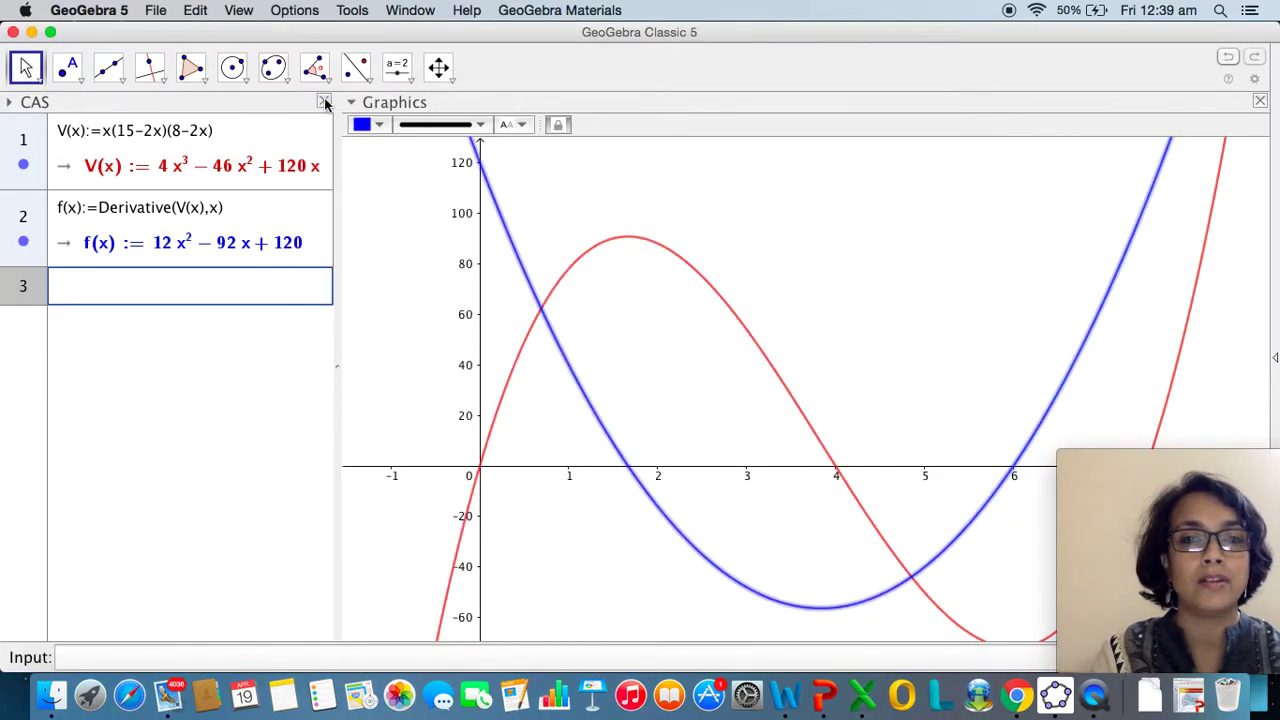
left_click(743, 214)
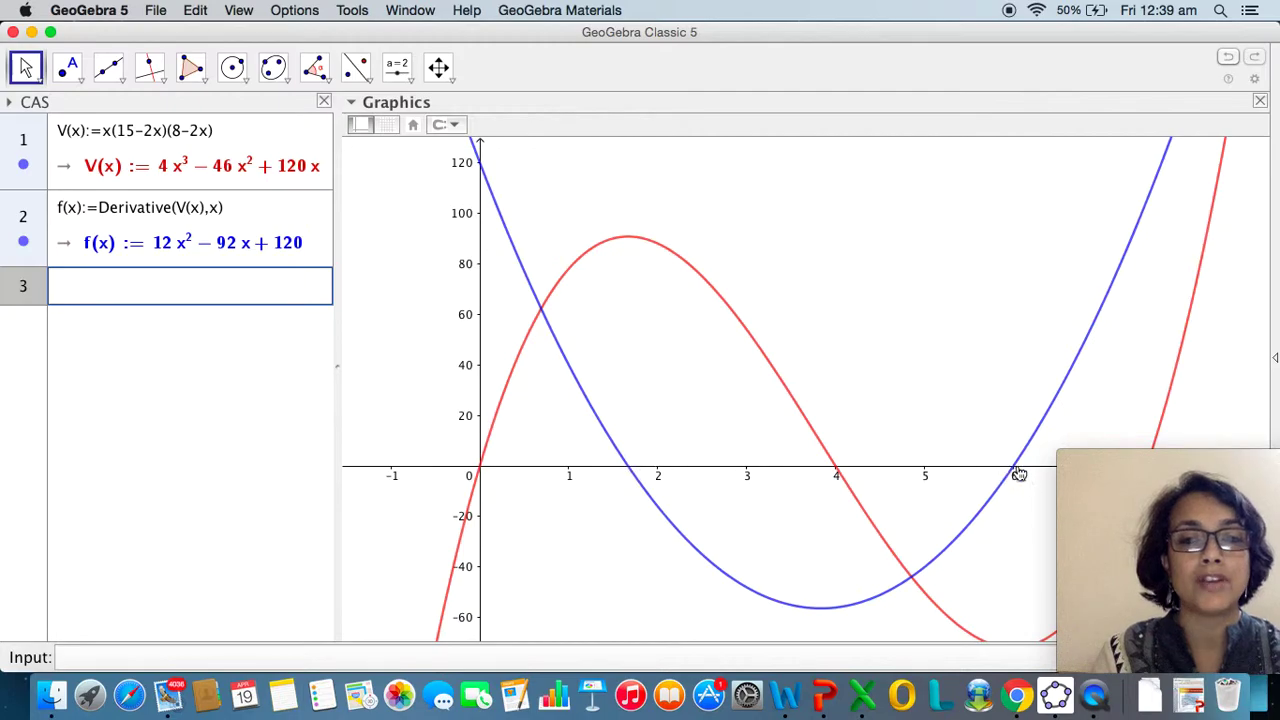
left_click(117, 282)
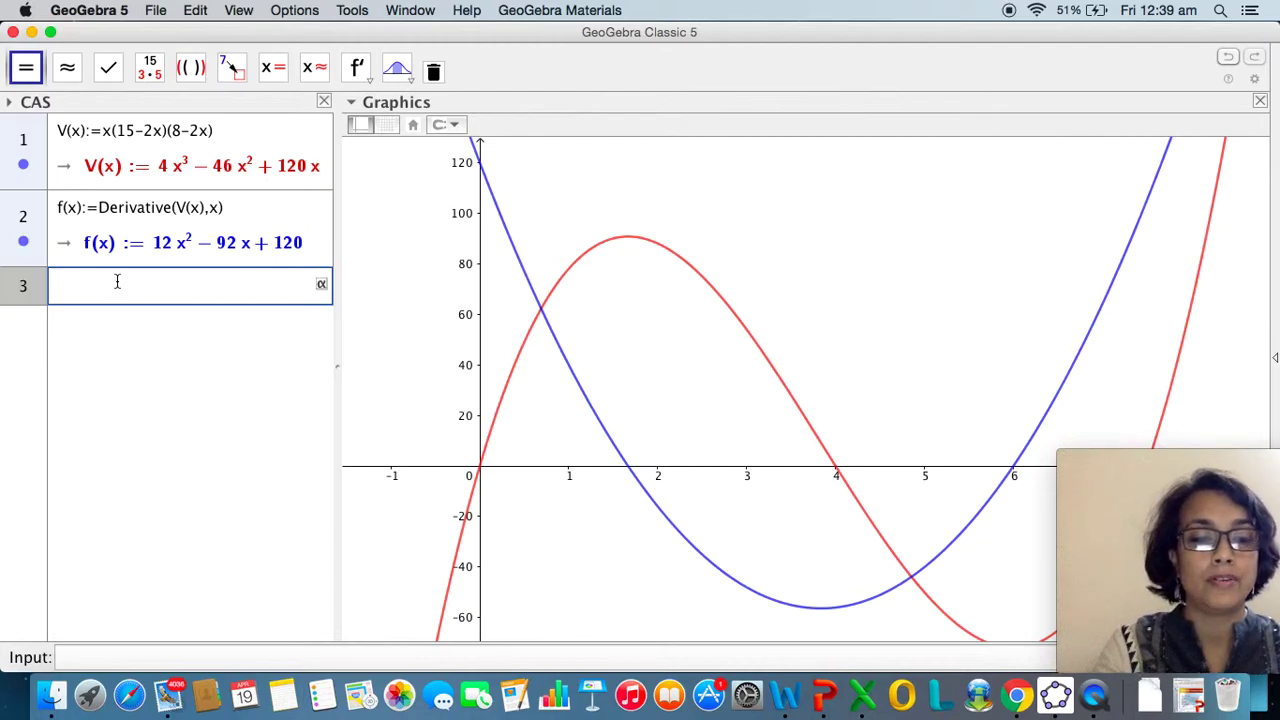
type("Solve")
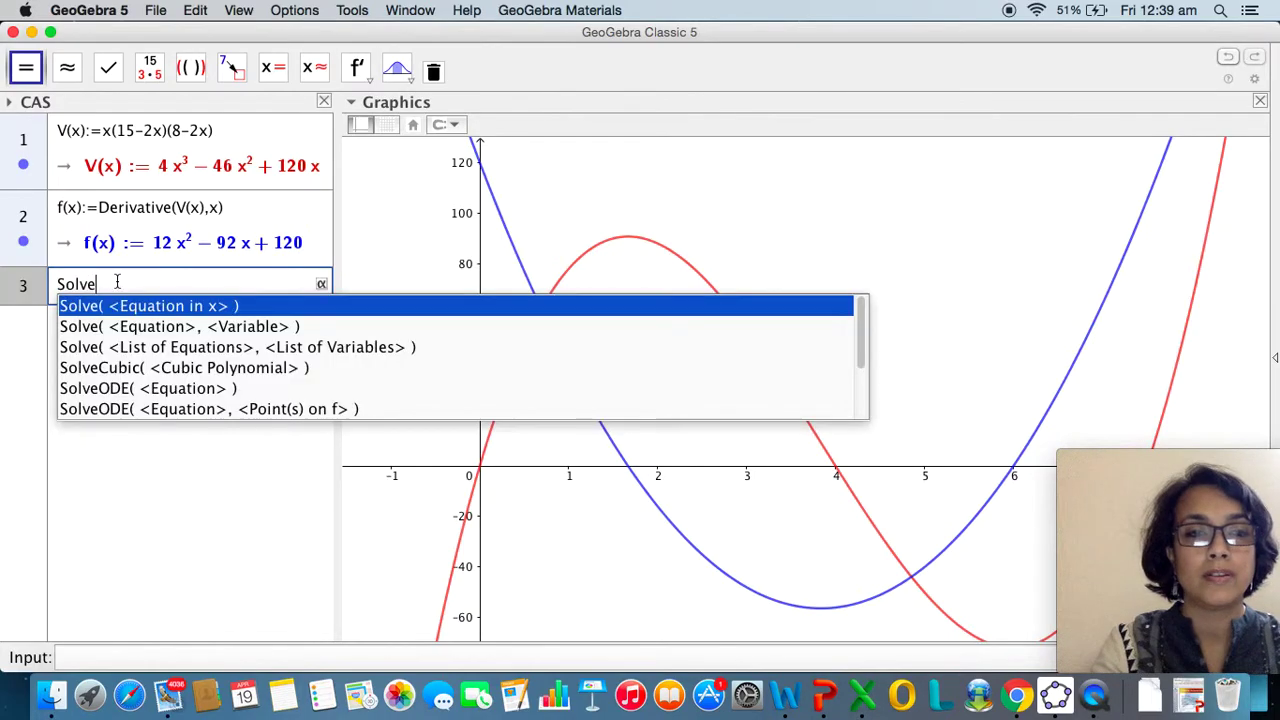
key("Escape")
type("(f(x")
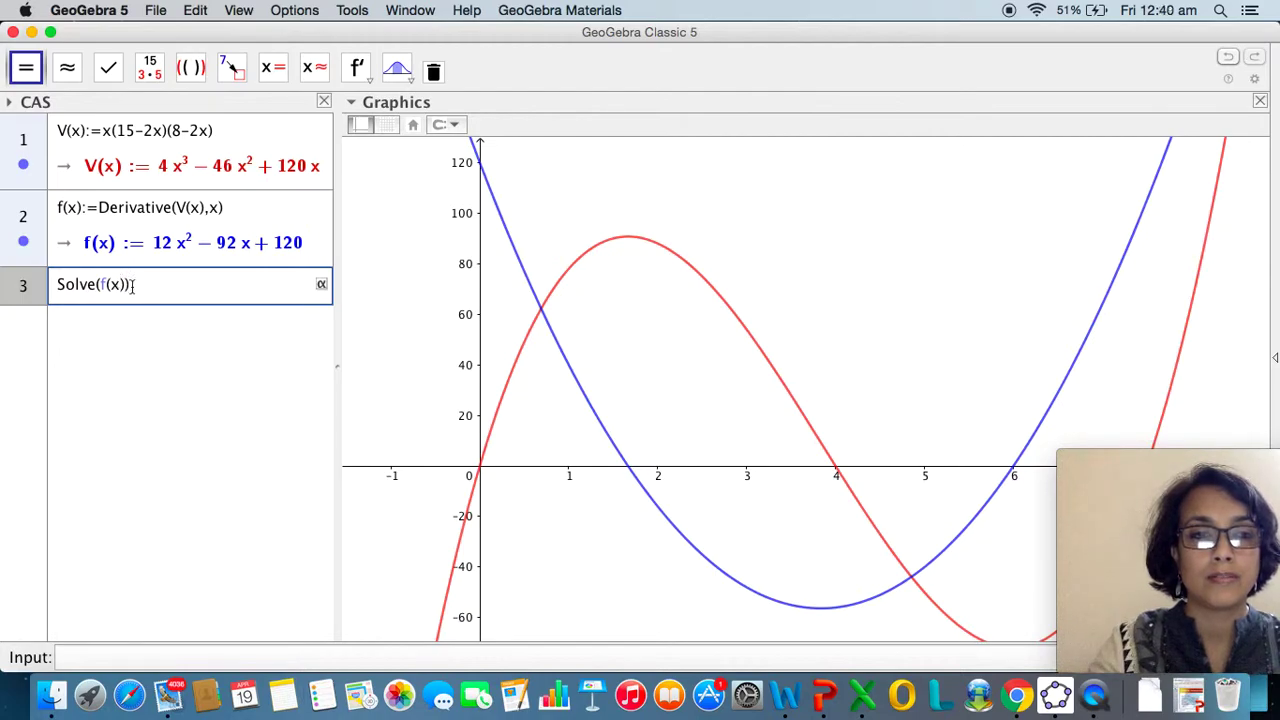
type(")")
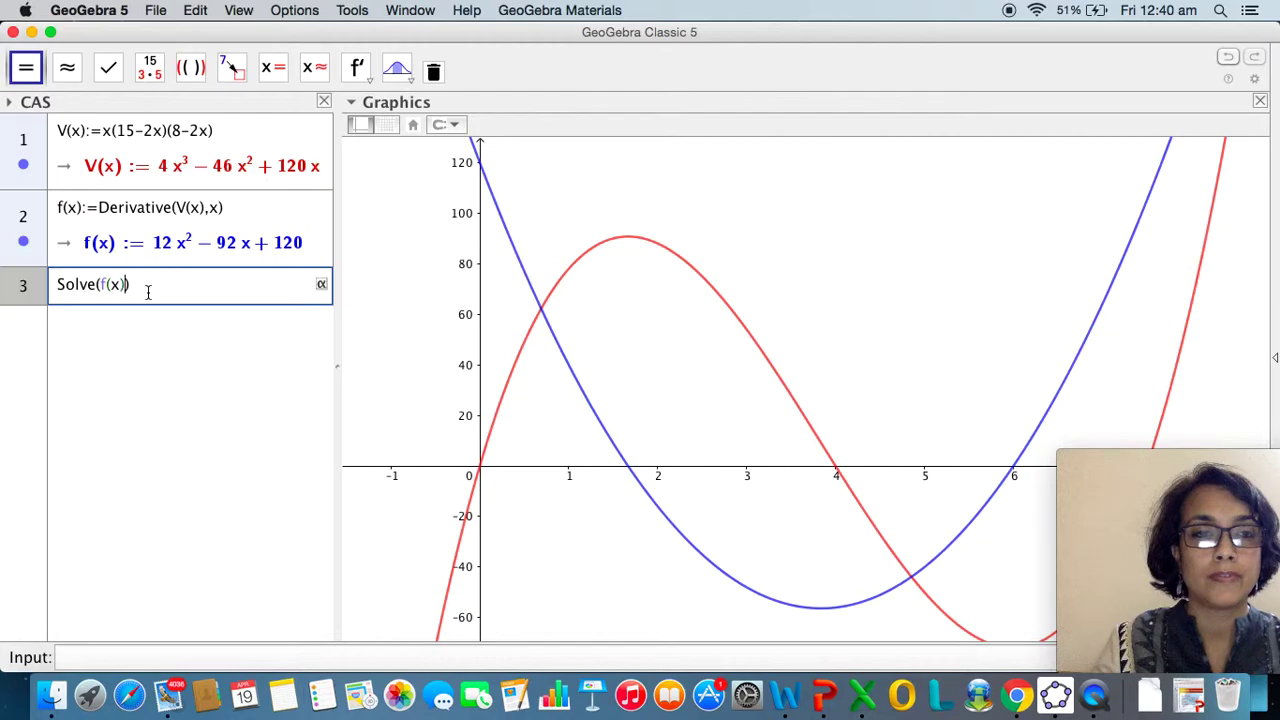
type("=0,x")
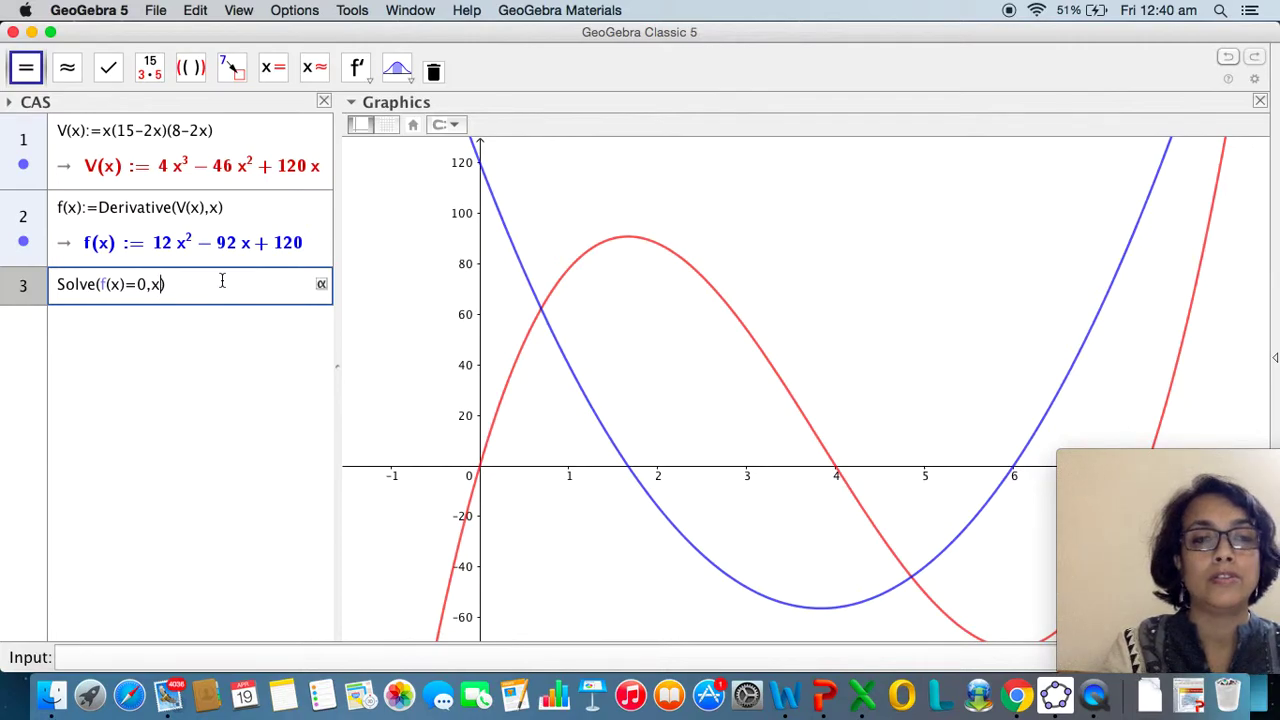
key("Return")
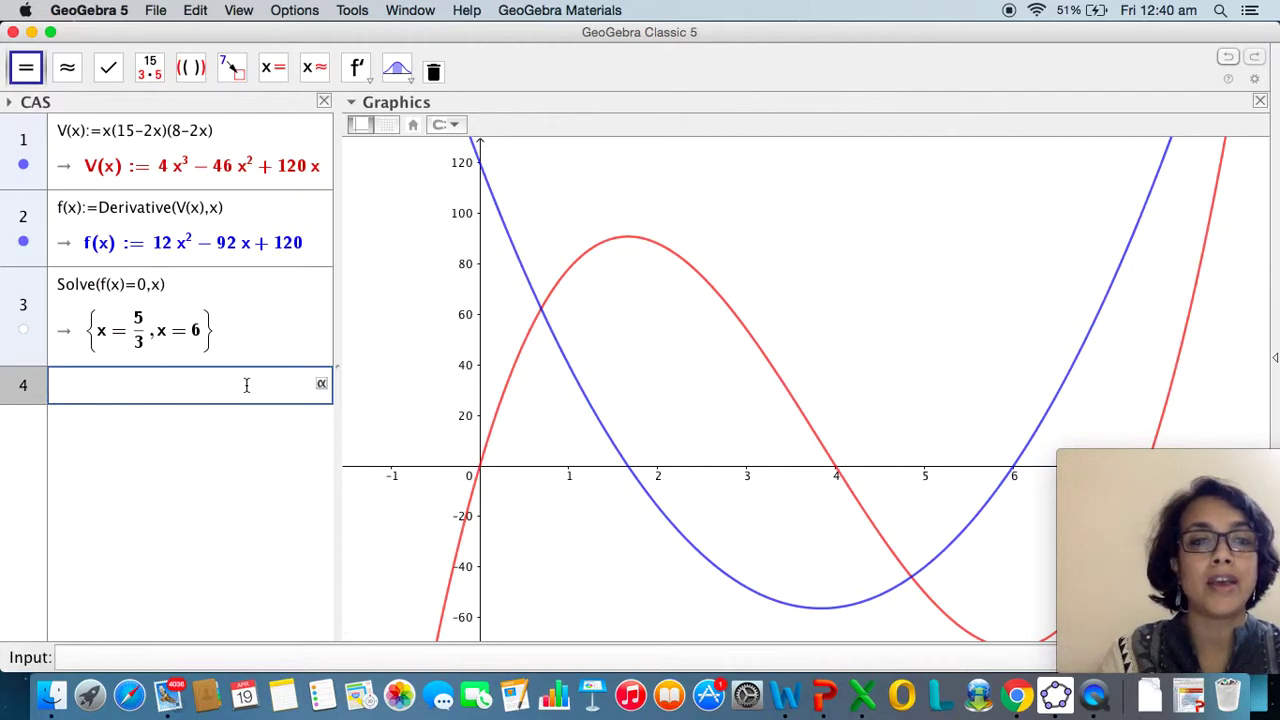
Plot the solutions from CAS row 3 as points on the x-axis of the graph
left_click(23, 330)
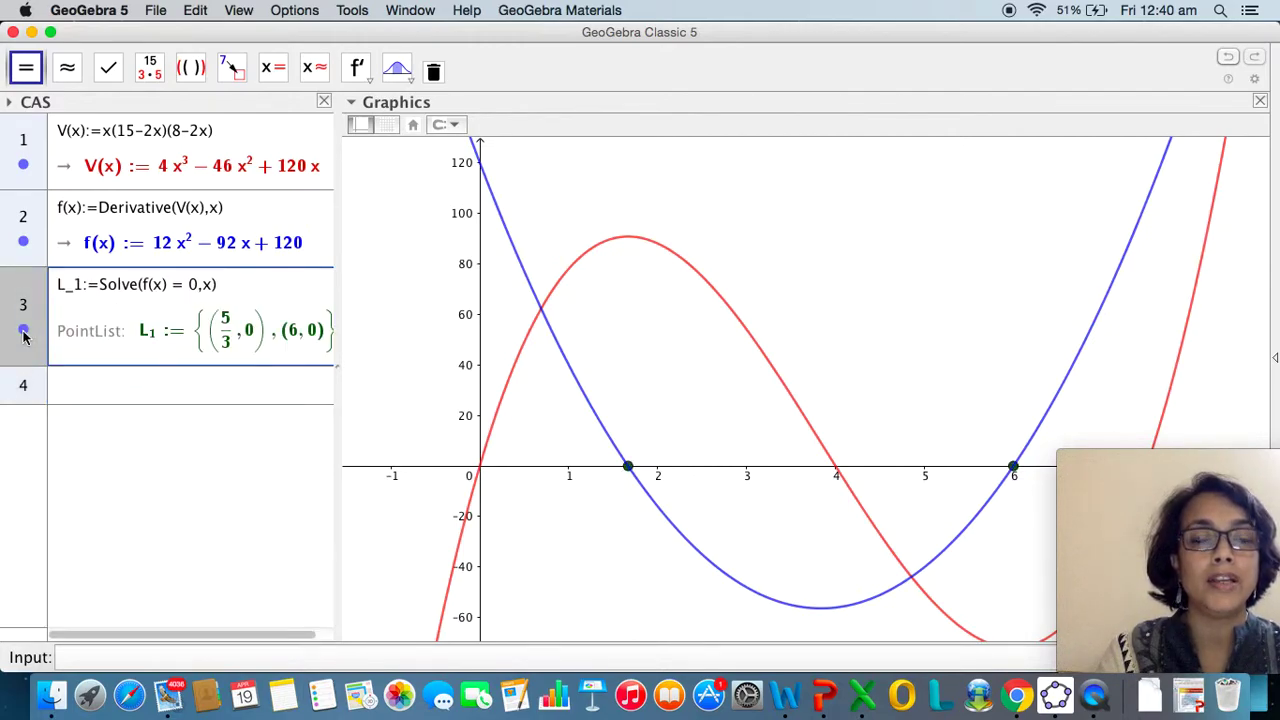
left_click(23, 330)
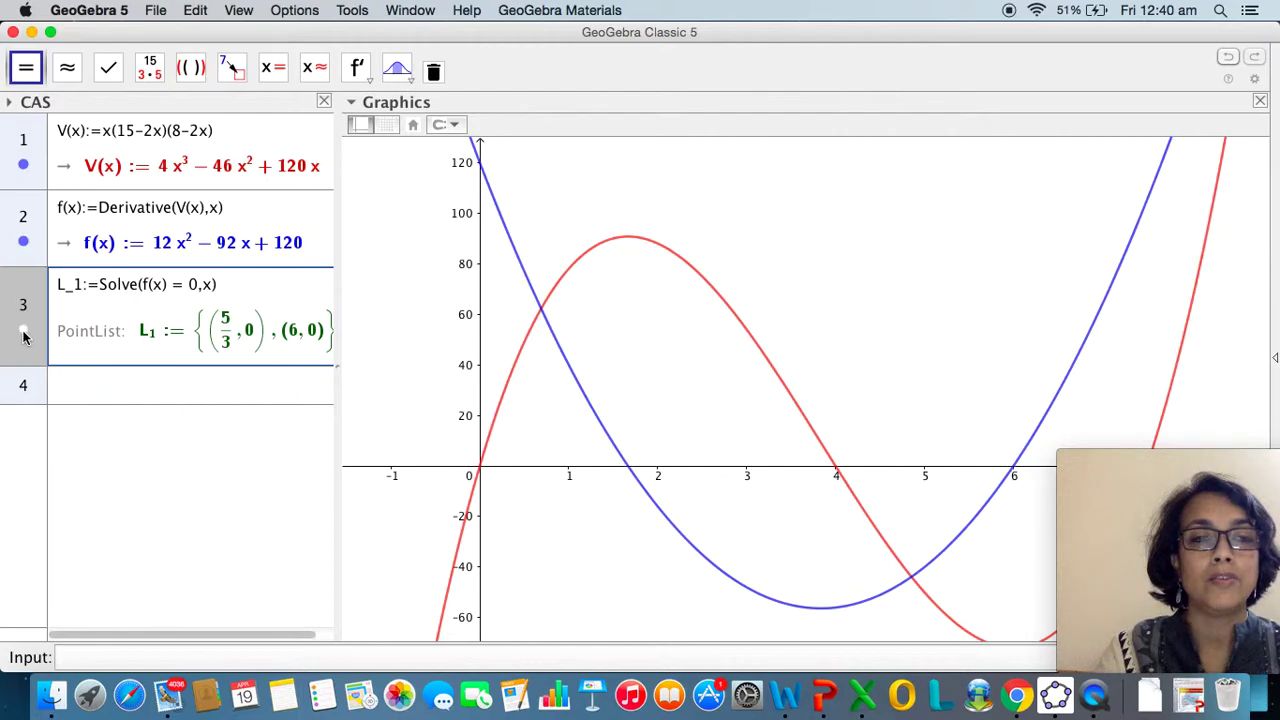
left_click(24, 335)
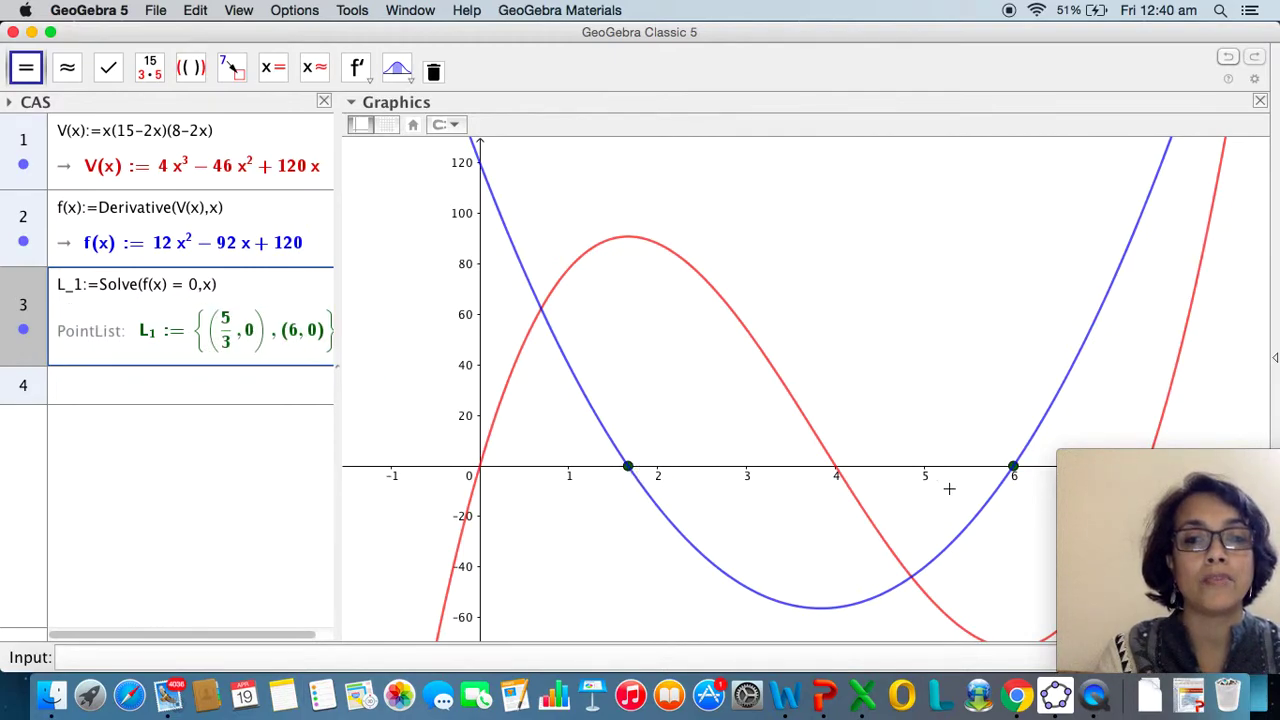
Compute the extrema of the volume function in CAS row 4 with Extremum(V(x)) and plot them as points on the graph
left_click(242, 388)
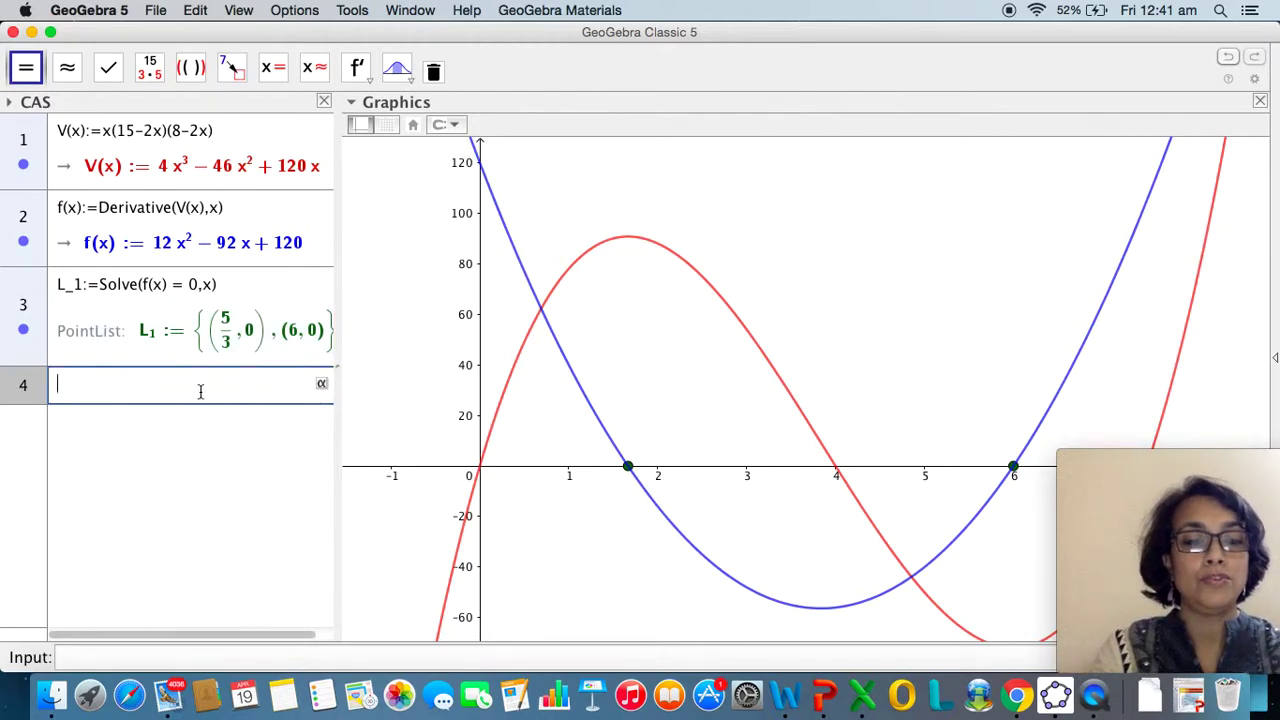
type("Ex")
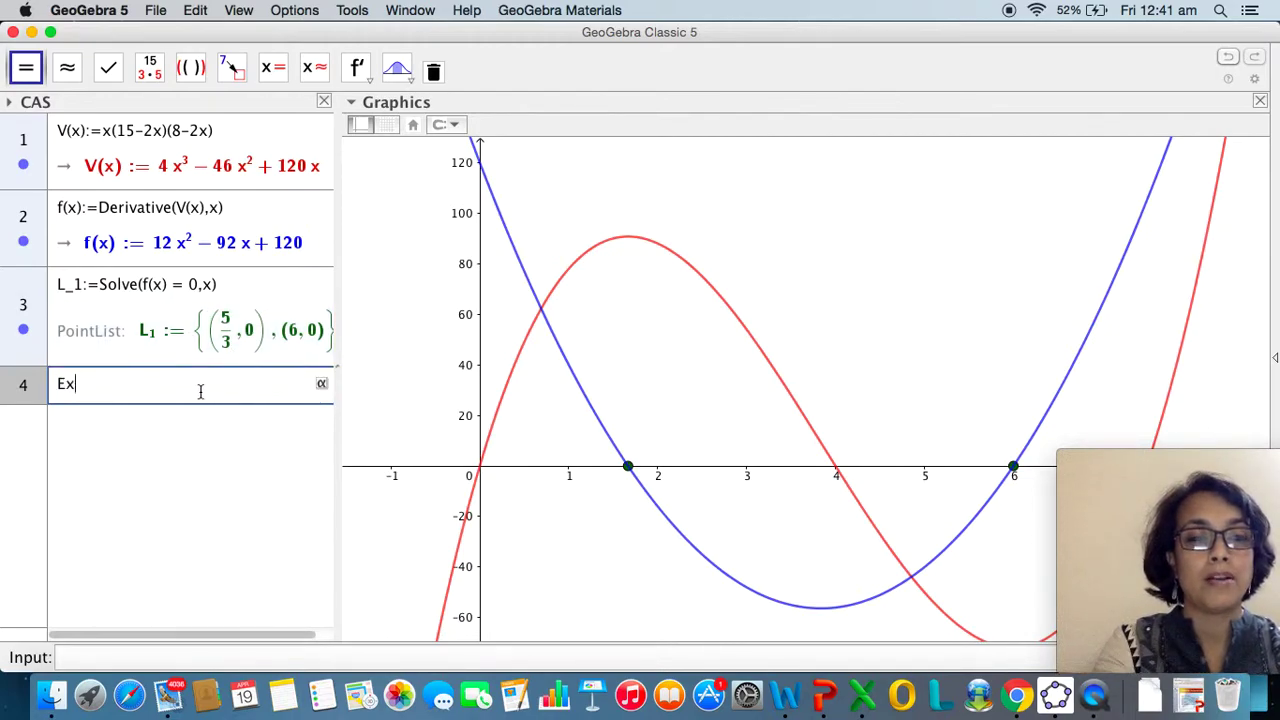
type("trem")
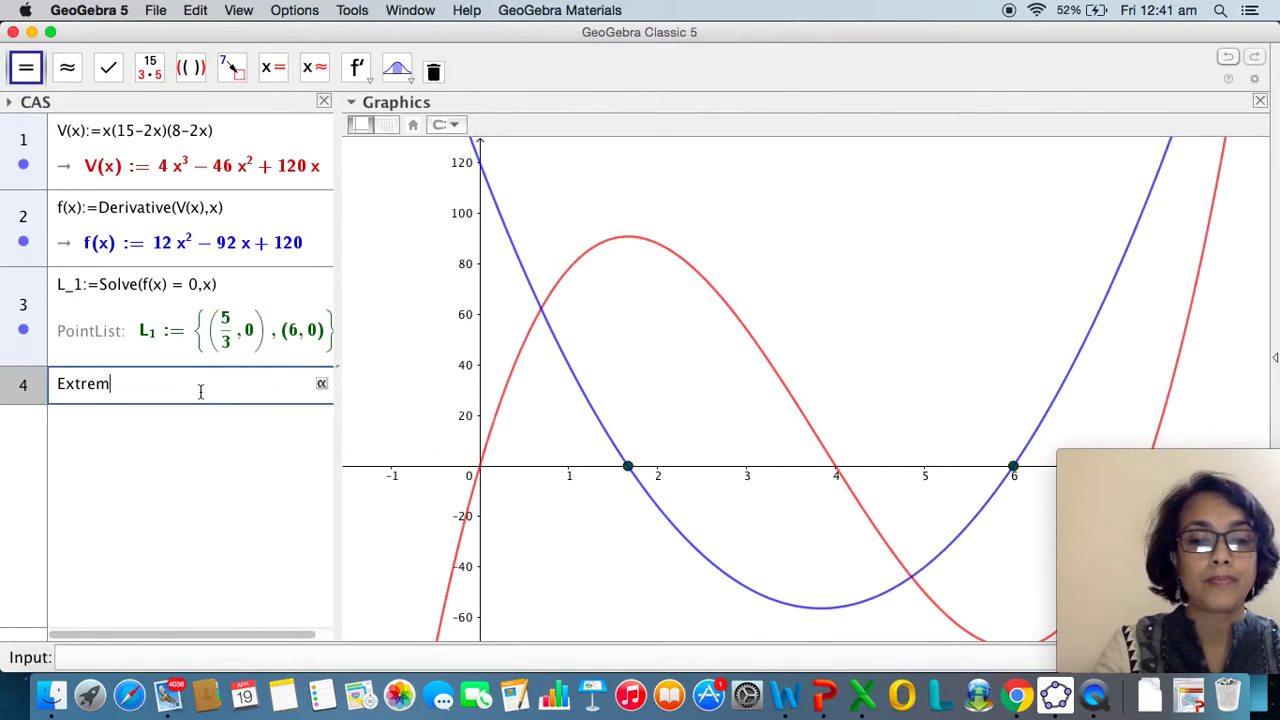
type("um")
key("Escape")
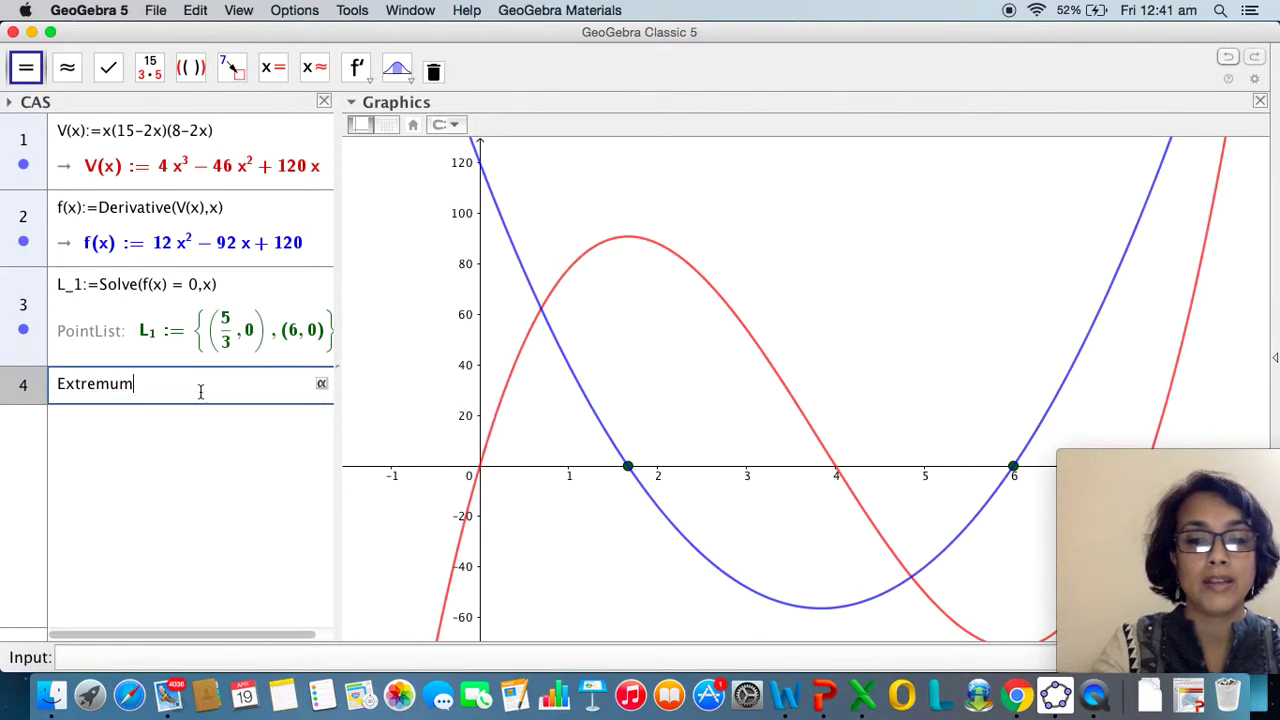
type("(V(x)")
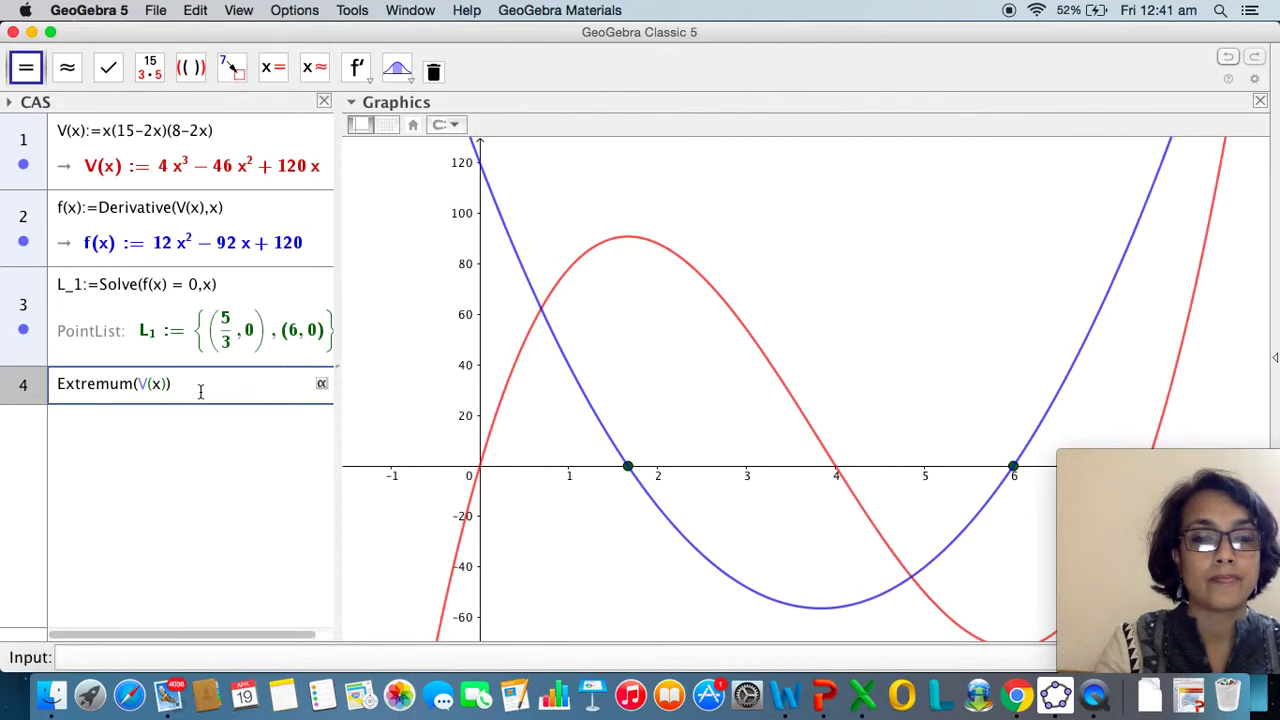
key("Return")
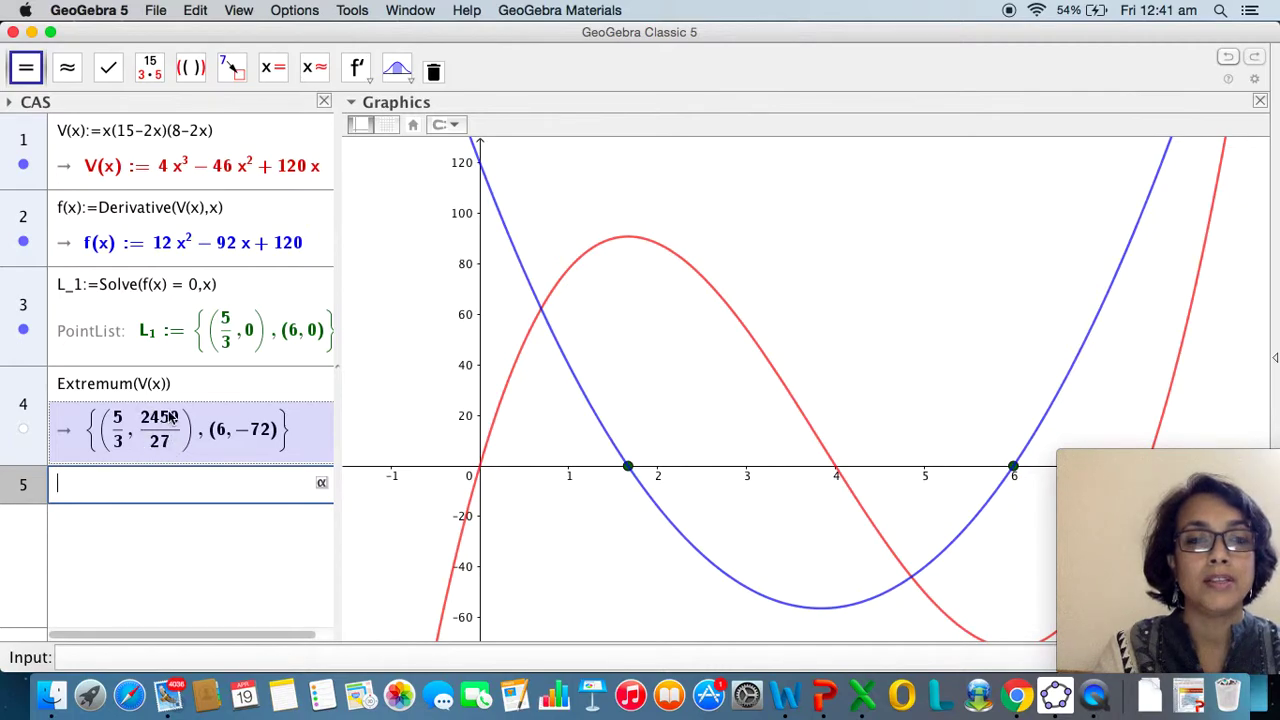
left_click(24, 432)
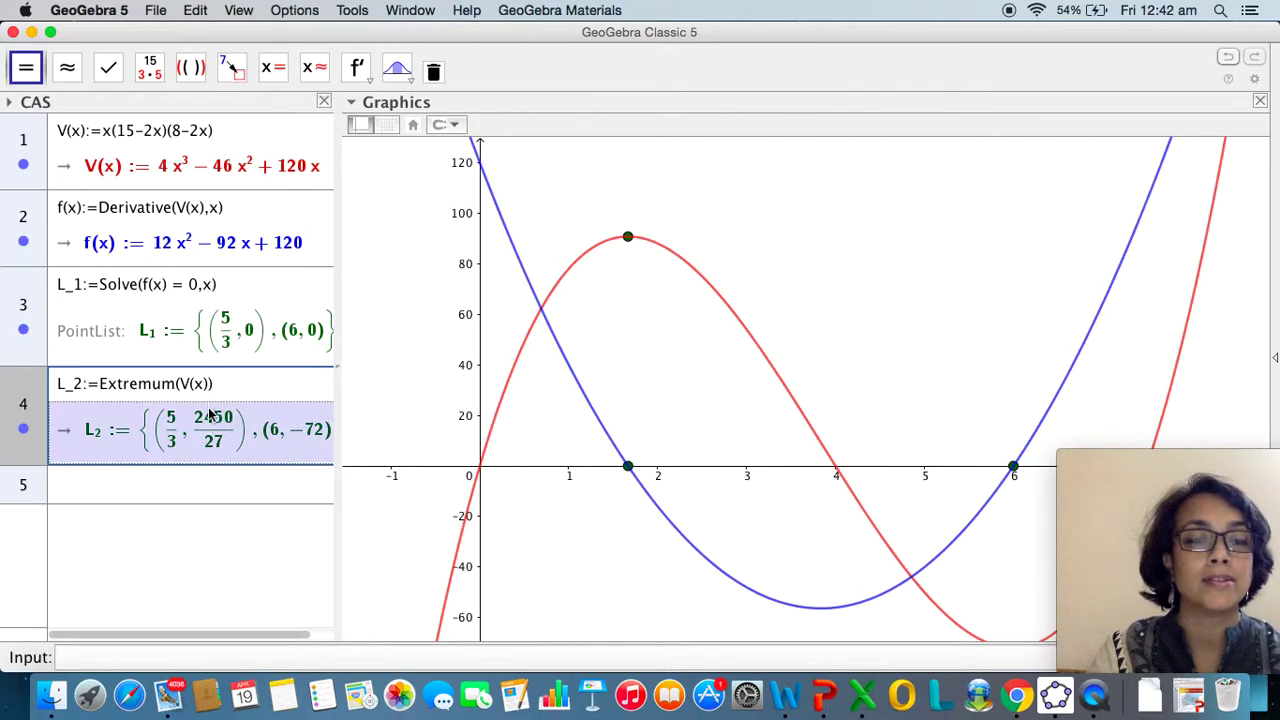
Define the second derivative of the volume function in CAS row 5 as g(x):=Derivative(f(x),x)
left_click(211, 488)
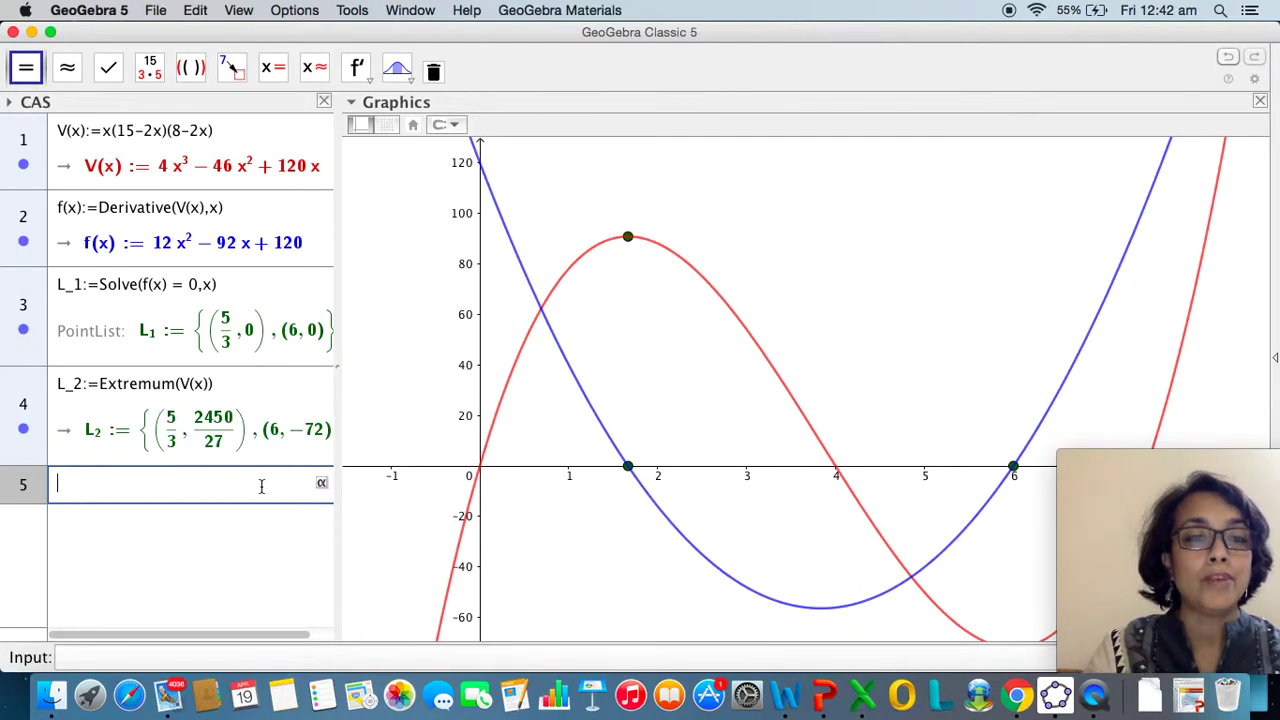
type("g(x")
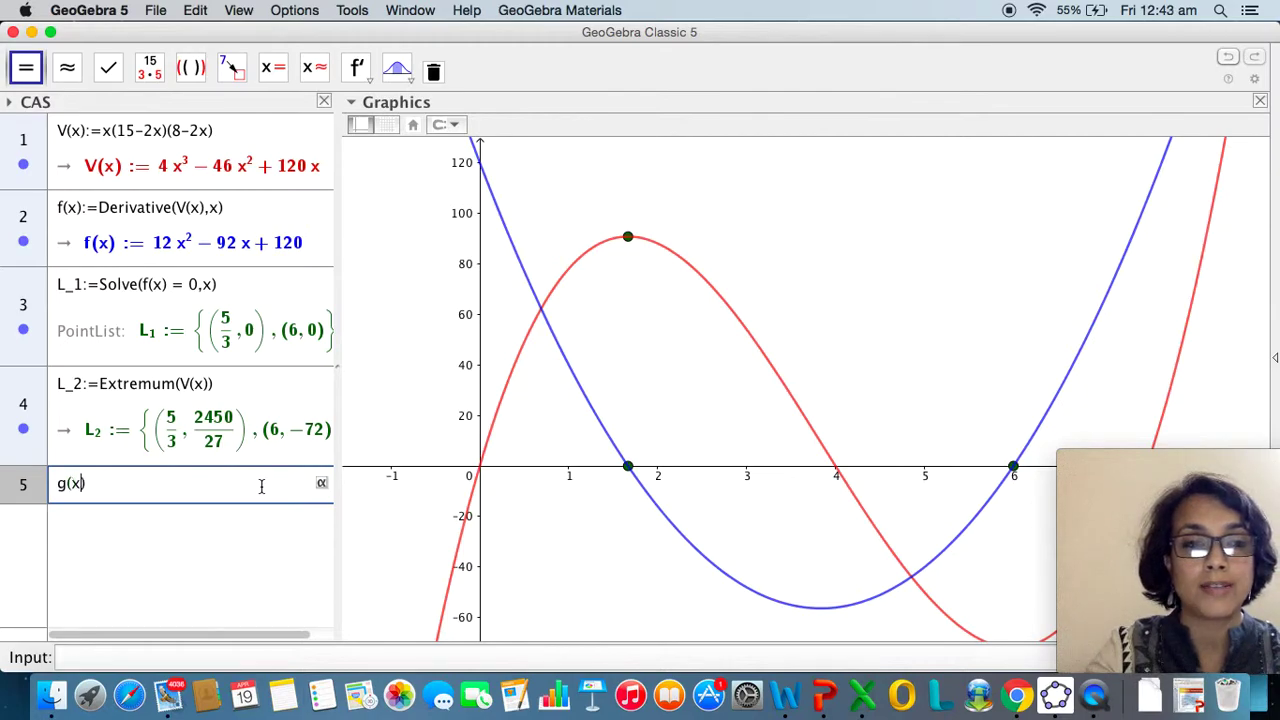
type(":=")
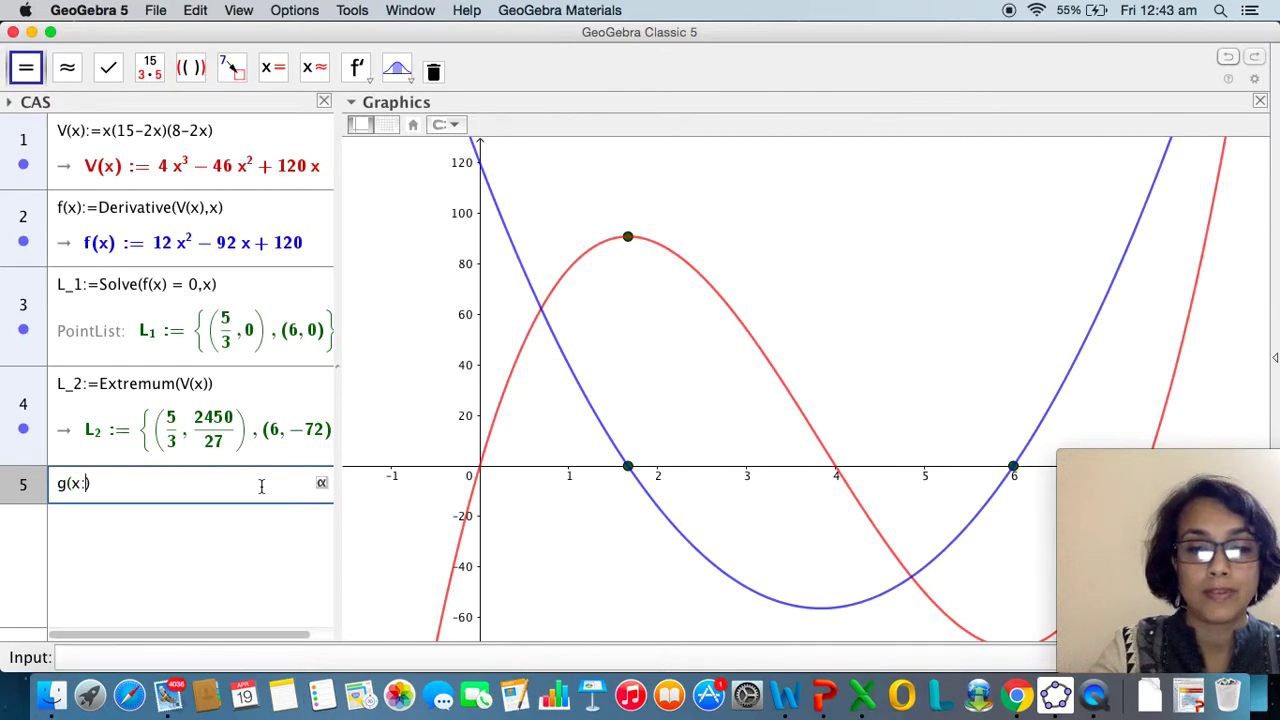
key("BackSpace")
key("BackSpace")
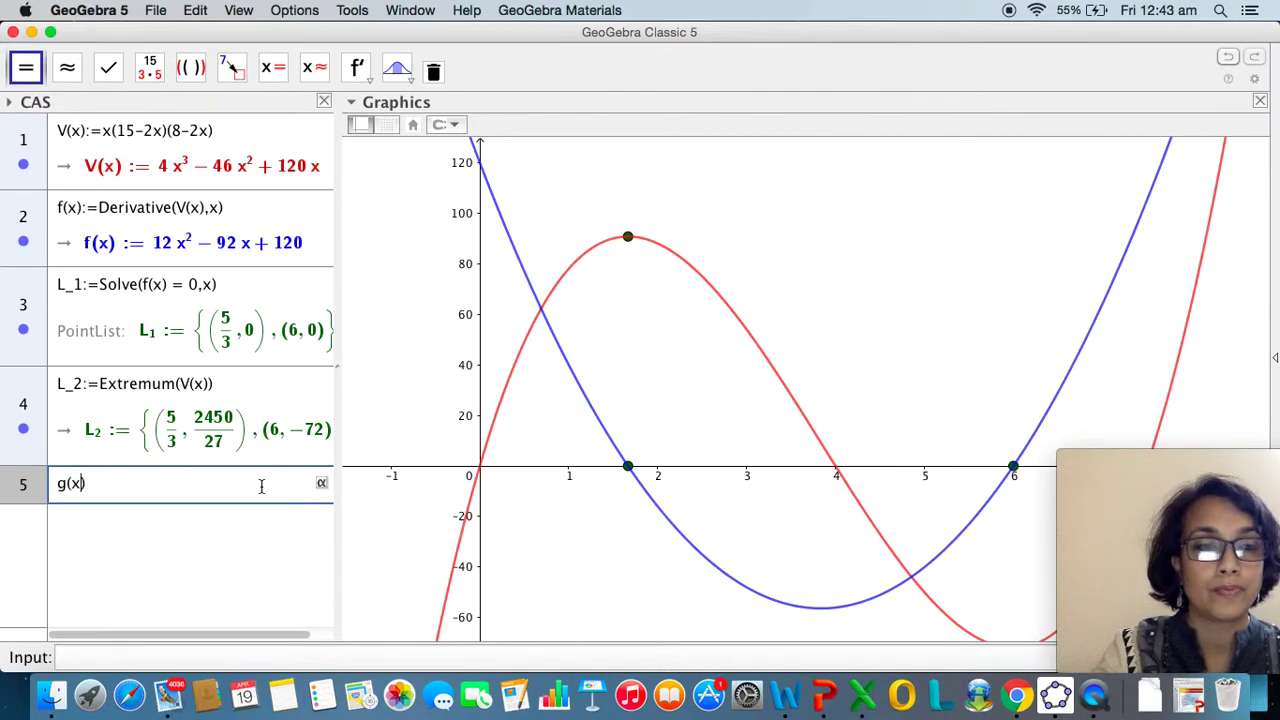
type(":=")
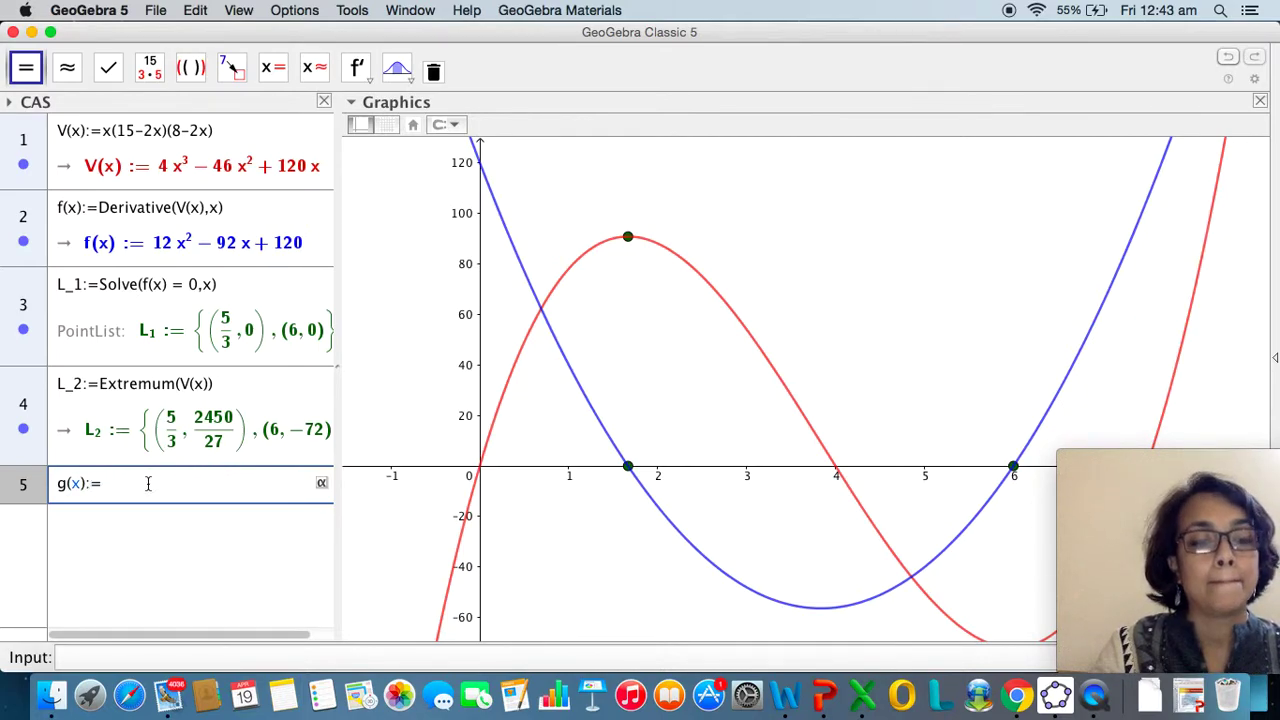
type("Der")
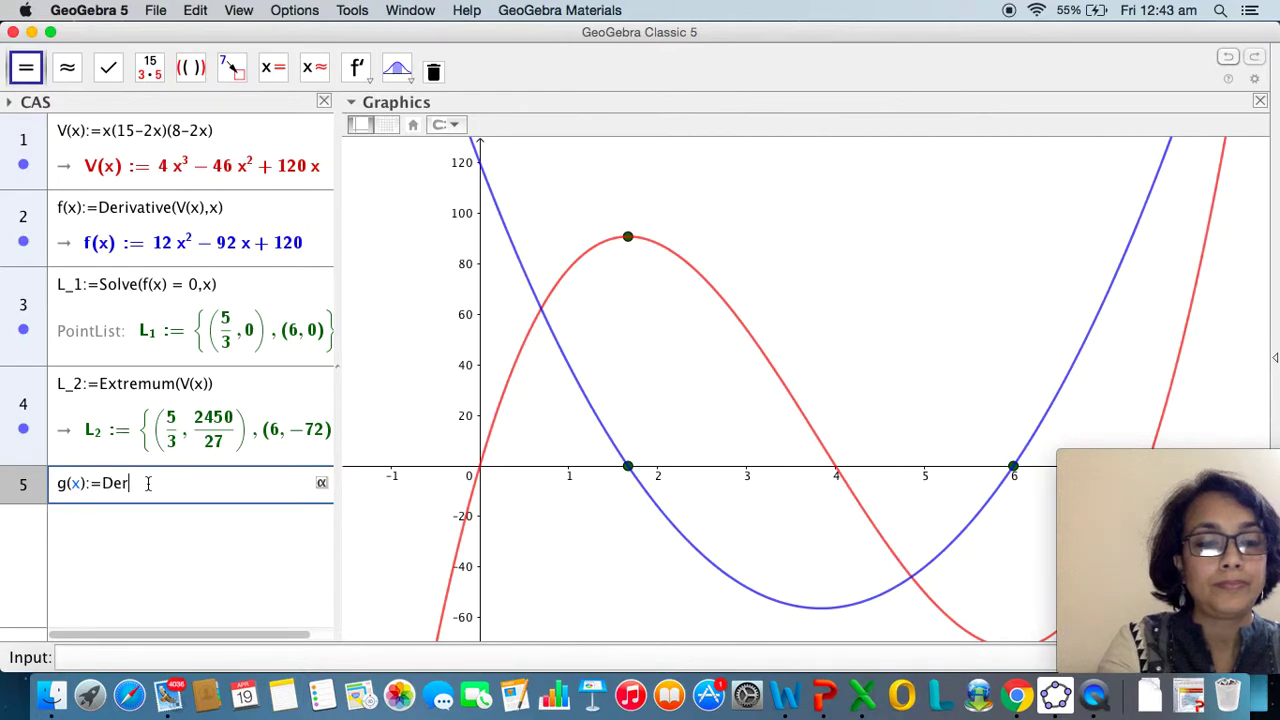
type("ivative")
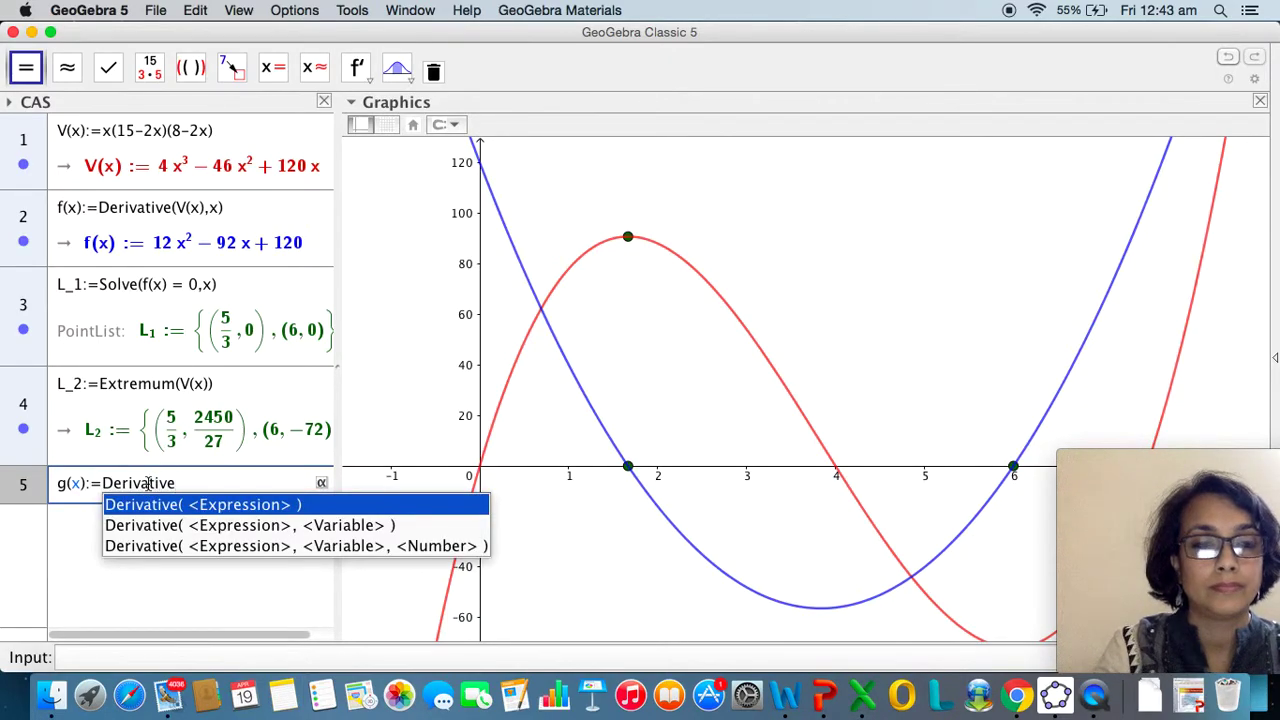
key("Escape")
type("(")
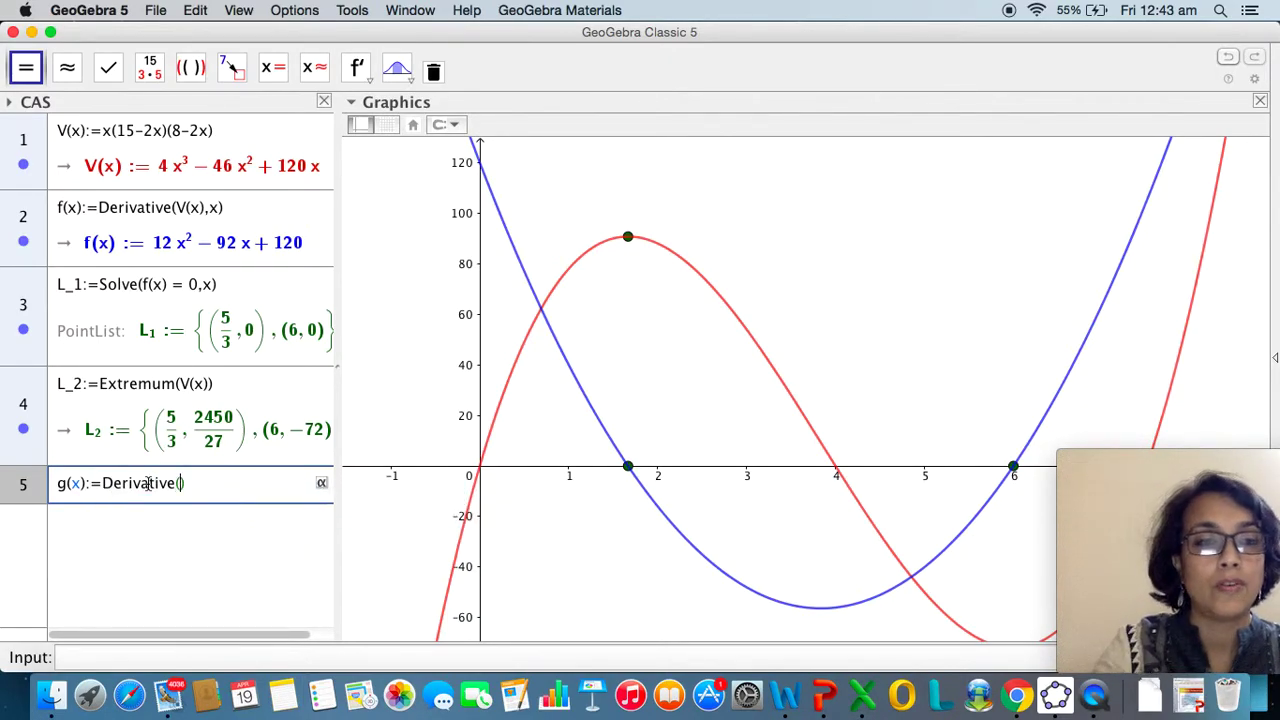
type("f(x)")
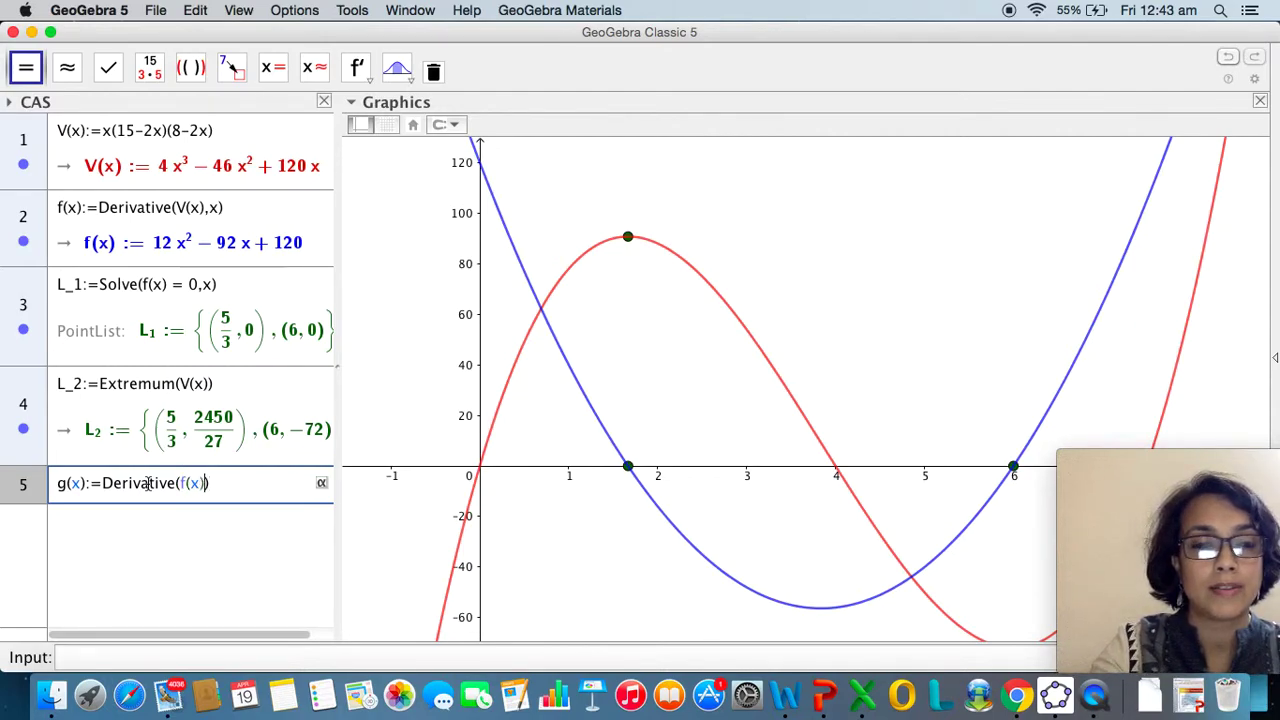
type(",x")
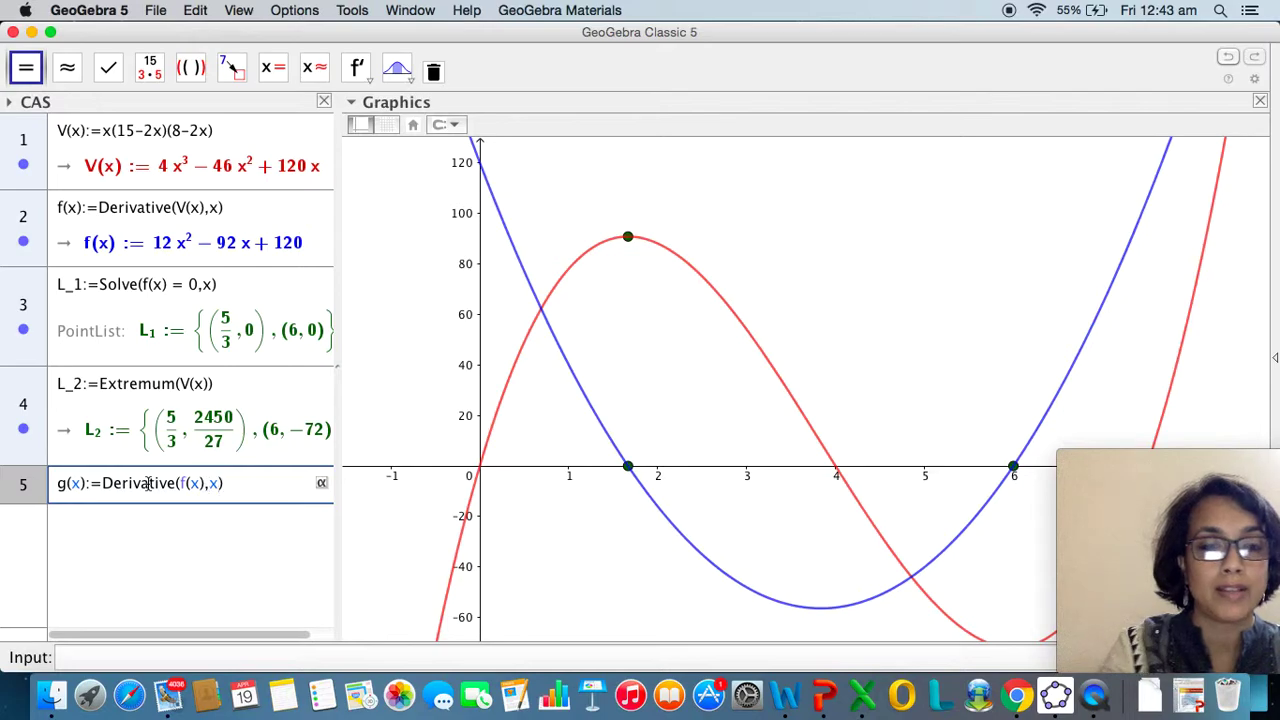
key("Return")
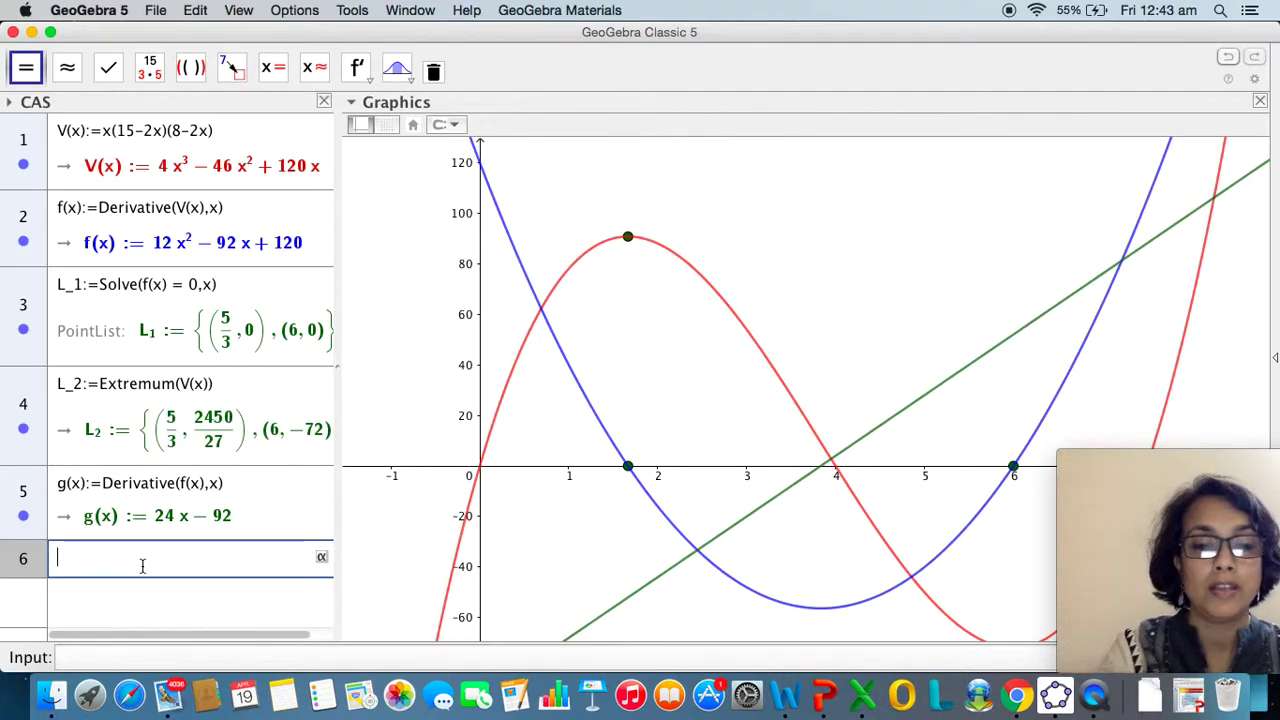
Evaluate the second derivative at the first critical point in CAS row 6 with g(5/3)
type("(")
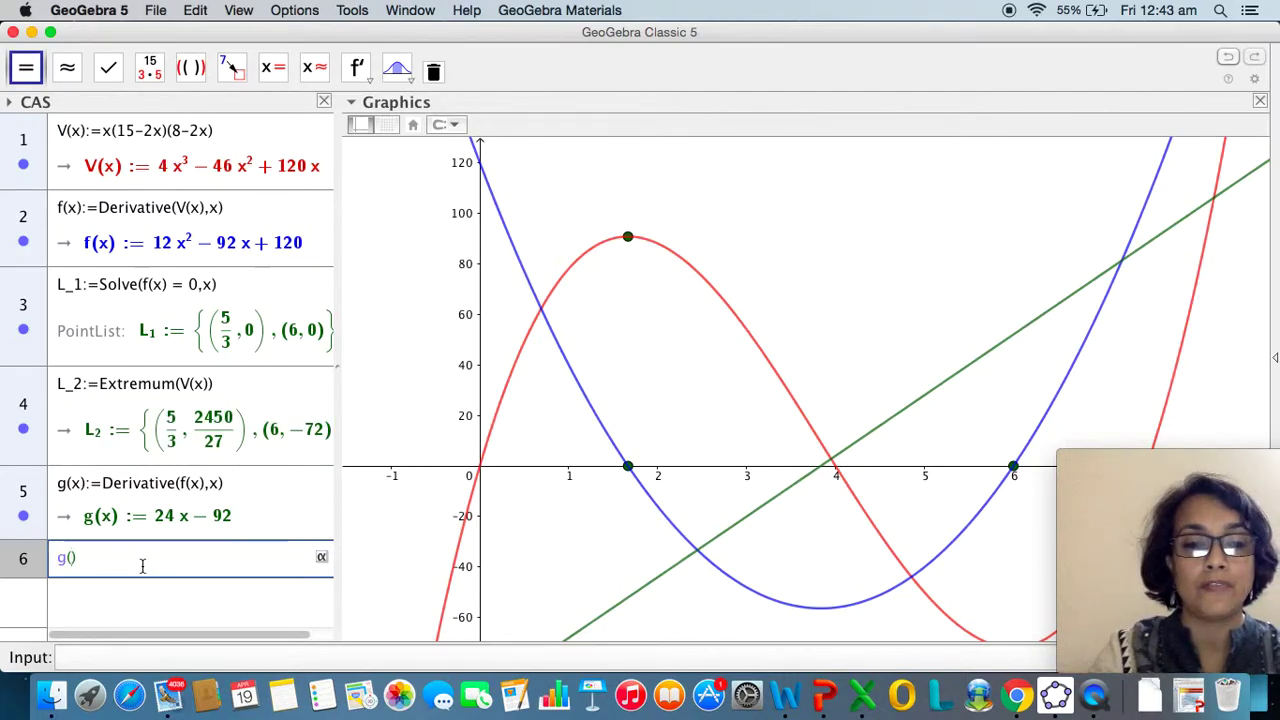
type("3")
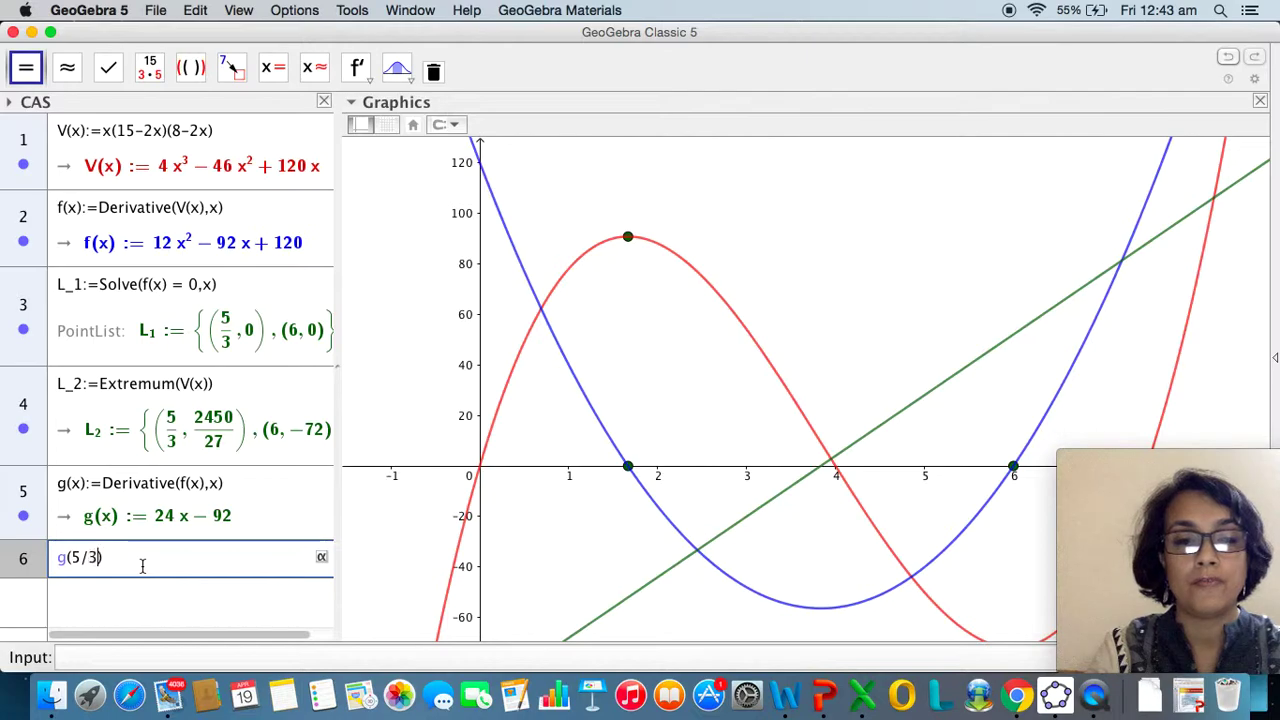
key("Return")
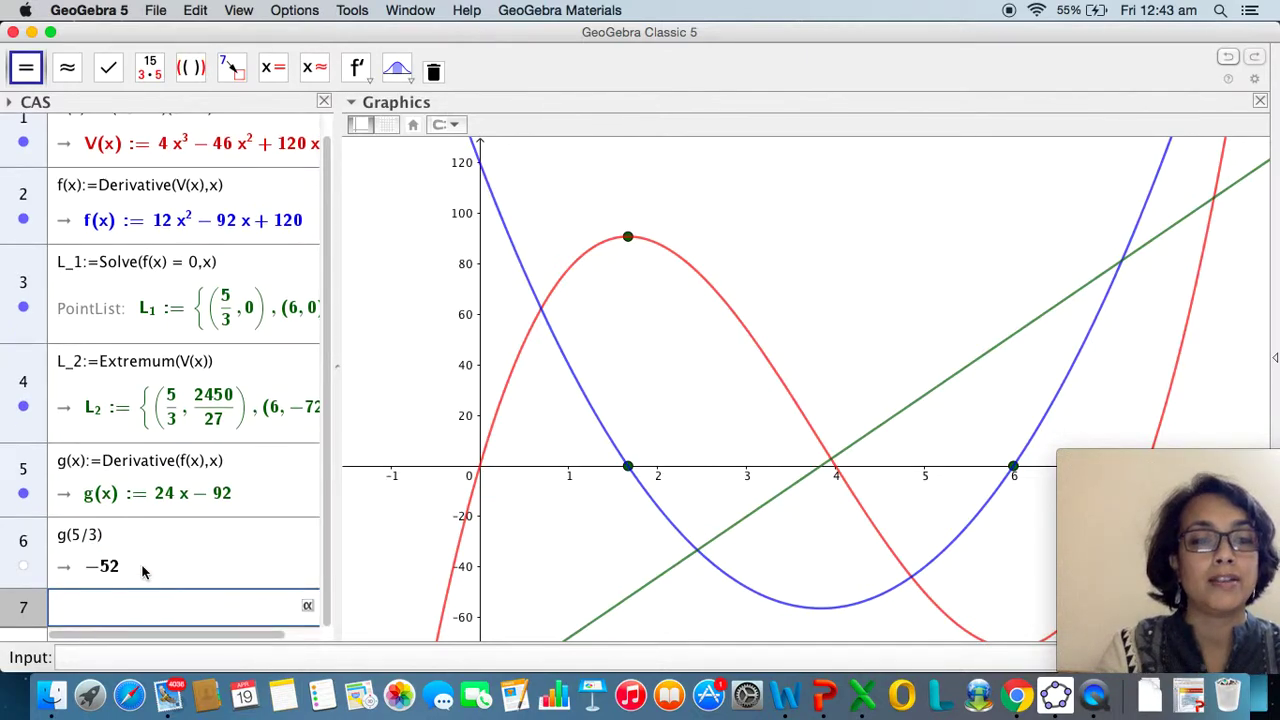